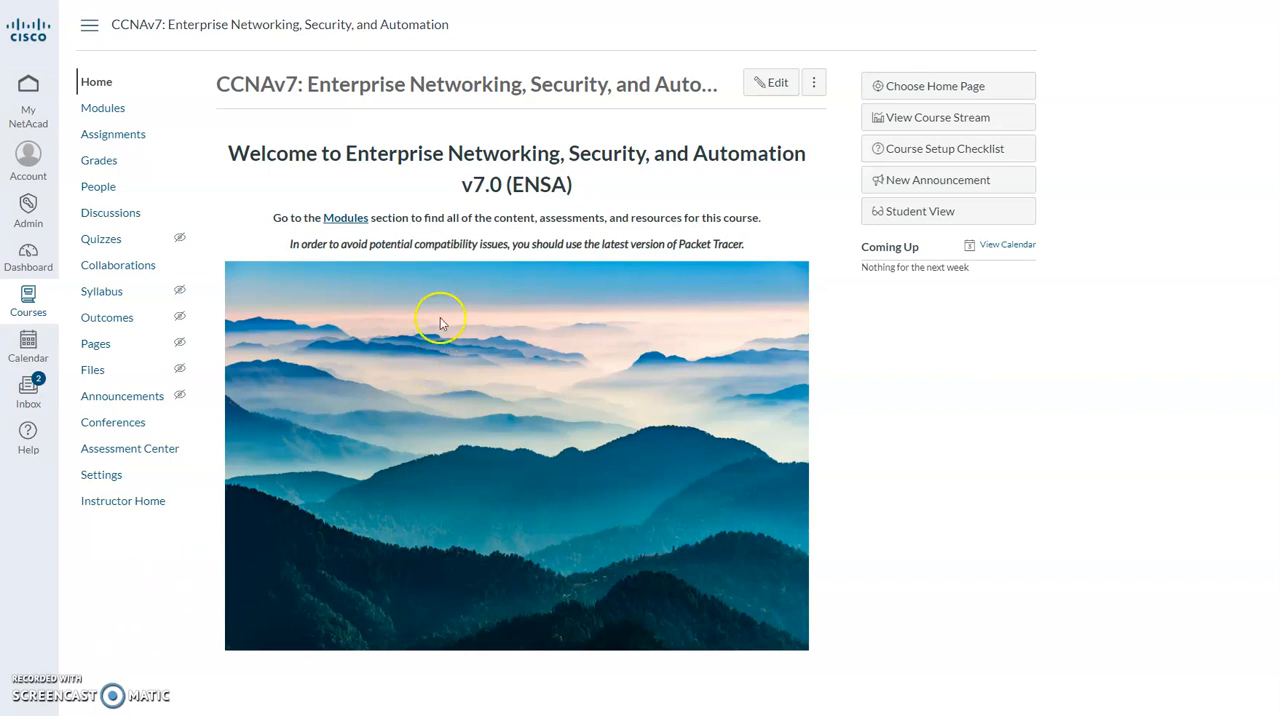
Review the course's modules list, from Course Introduction and Course Content through the module group, skills, final and certification practice exams.
click(102, 107)
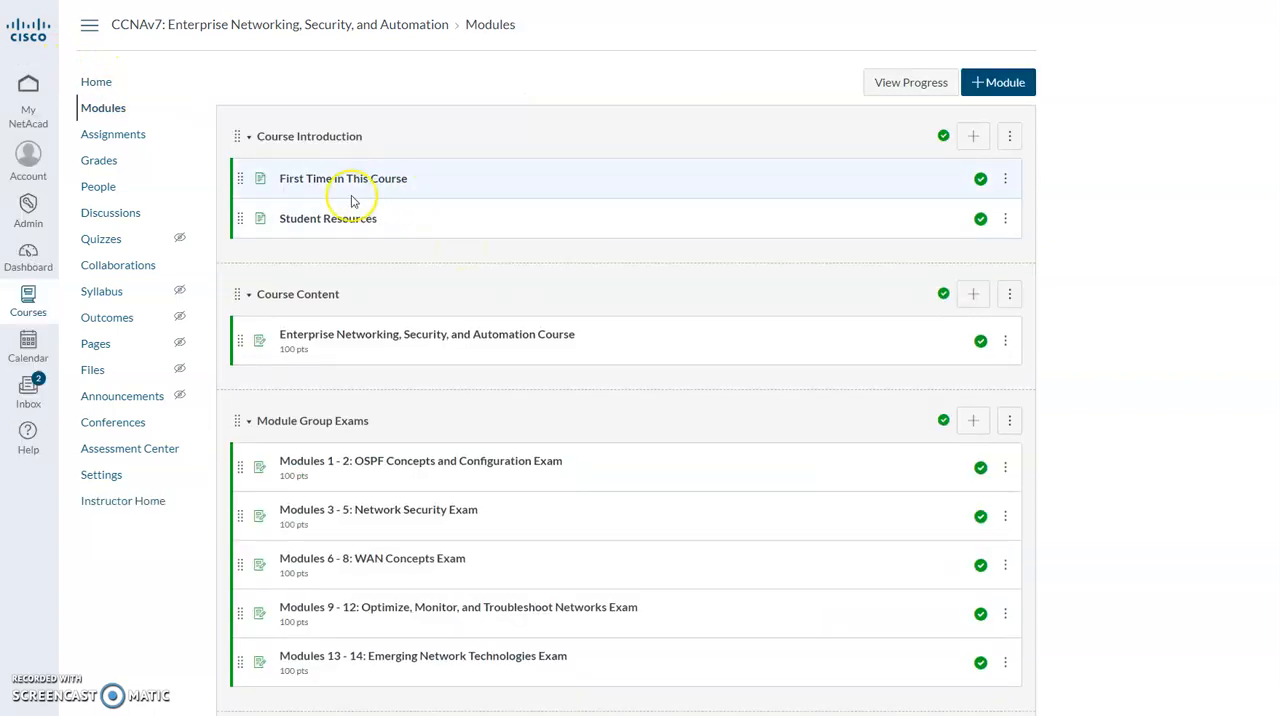
scroll(351, 199, down, 1)
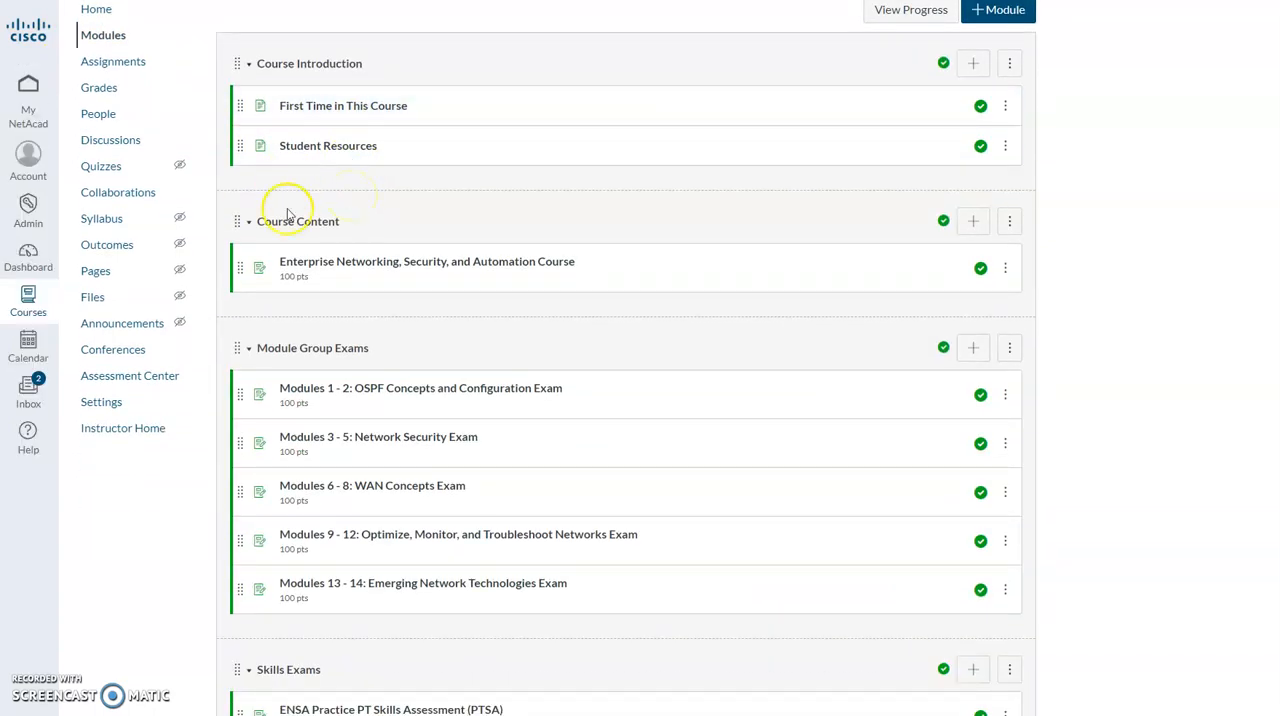
scroll(310, 205, down, 2)
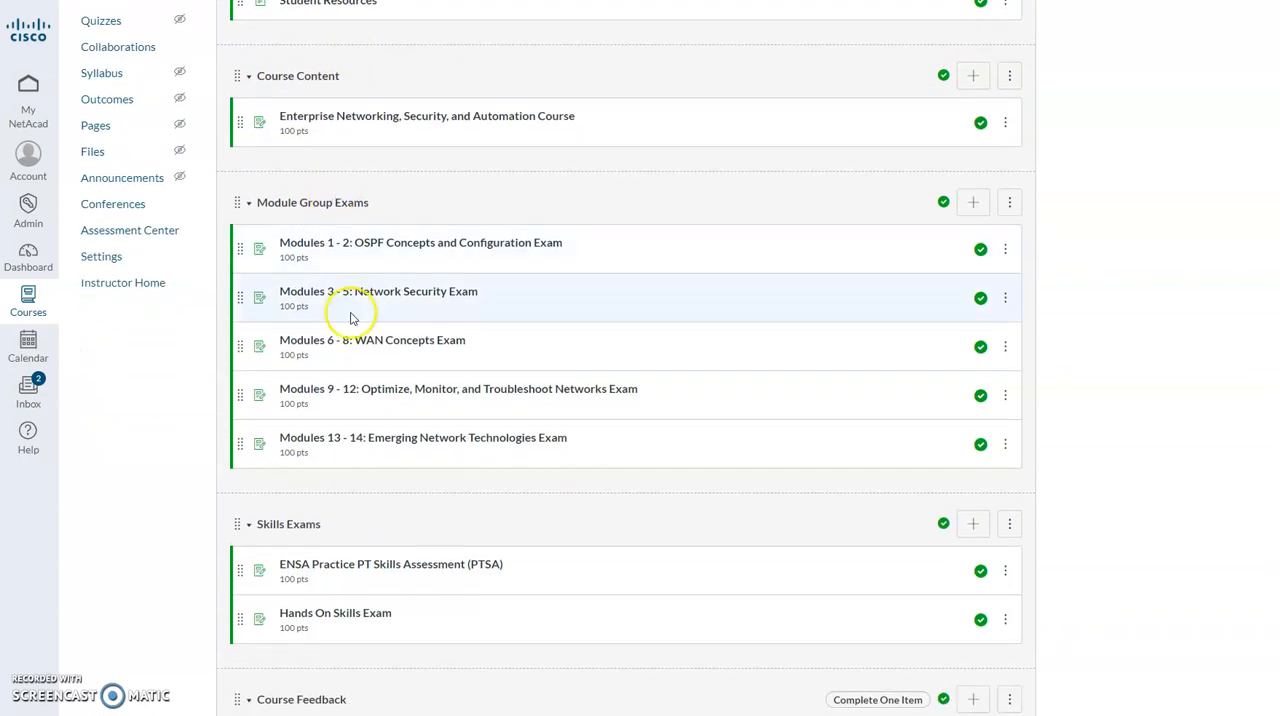
scroll(361, 291, down, 4)
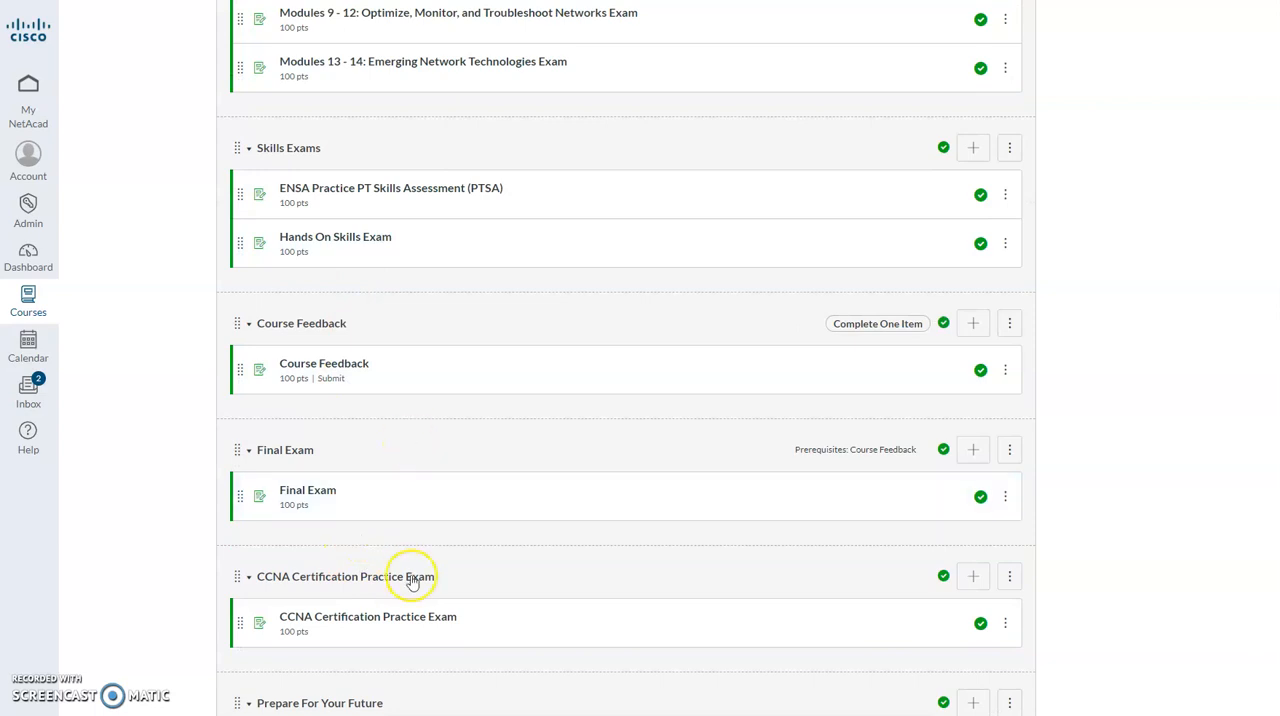
scroll(411, 576, up, 4)
scroll(411, 582, up, 3)
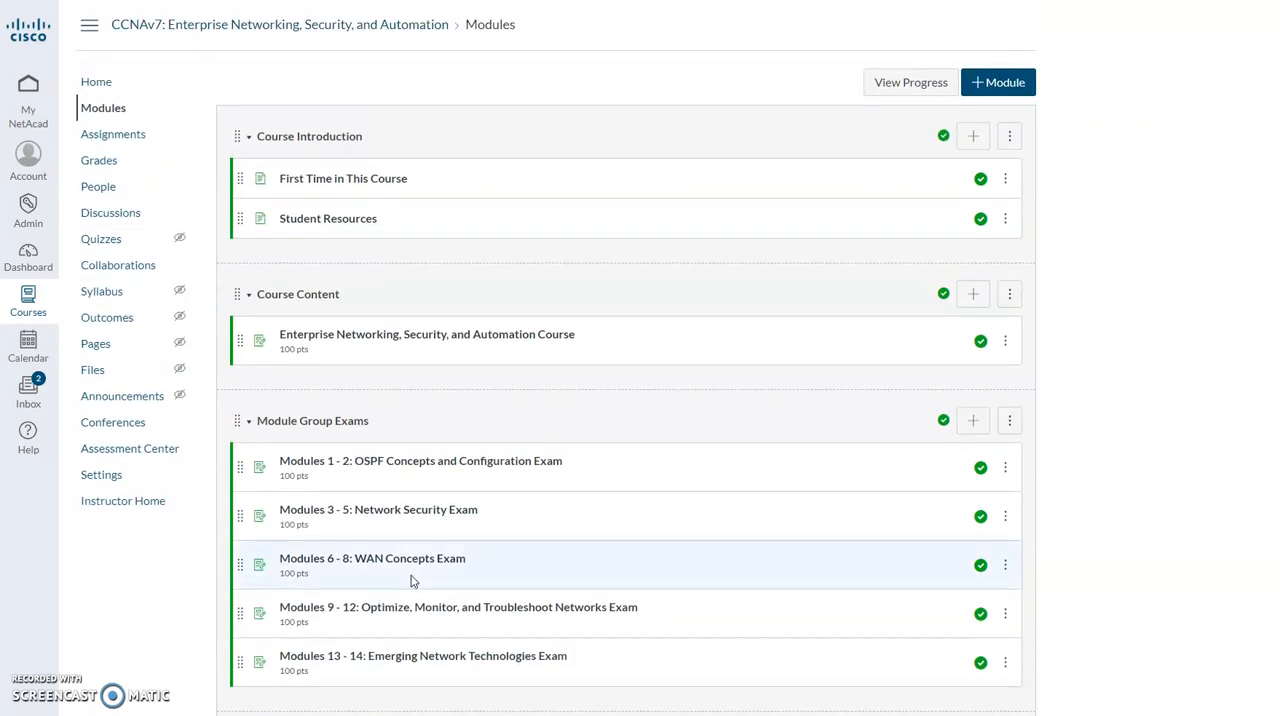
scroll(411, 582, down, 1)
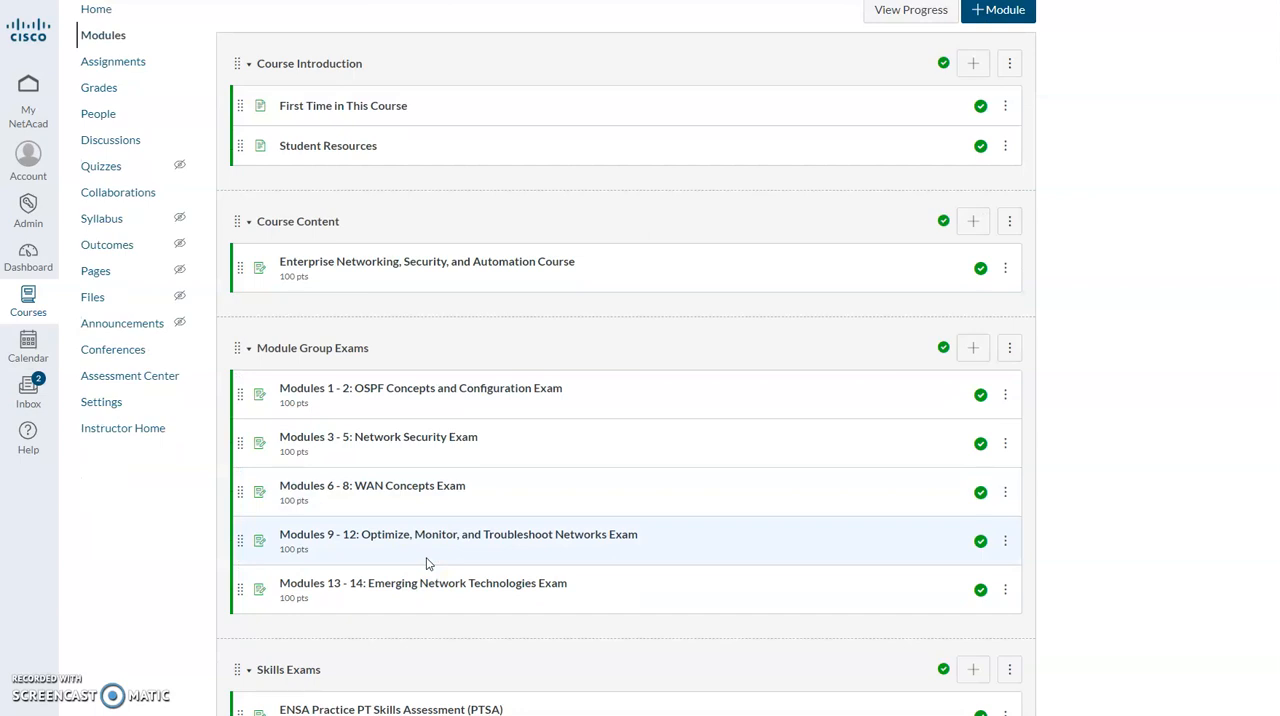
scroll(430, 560, down, 7)
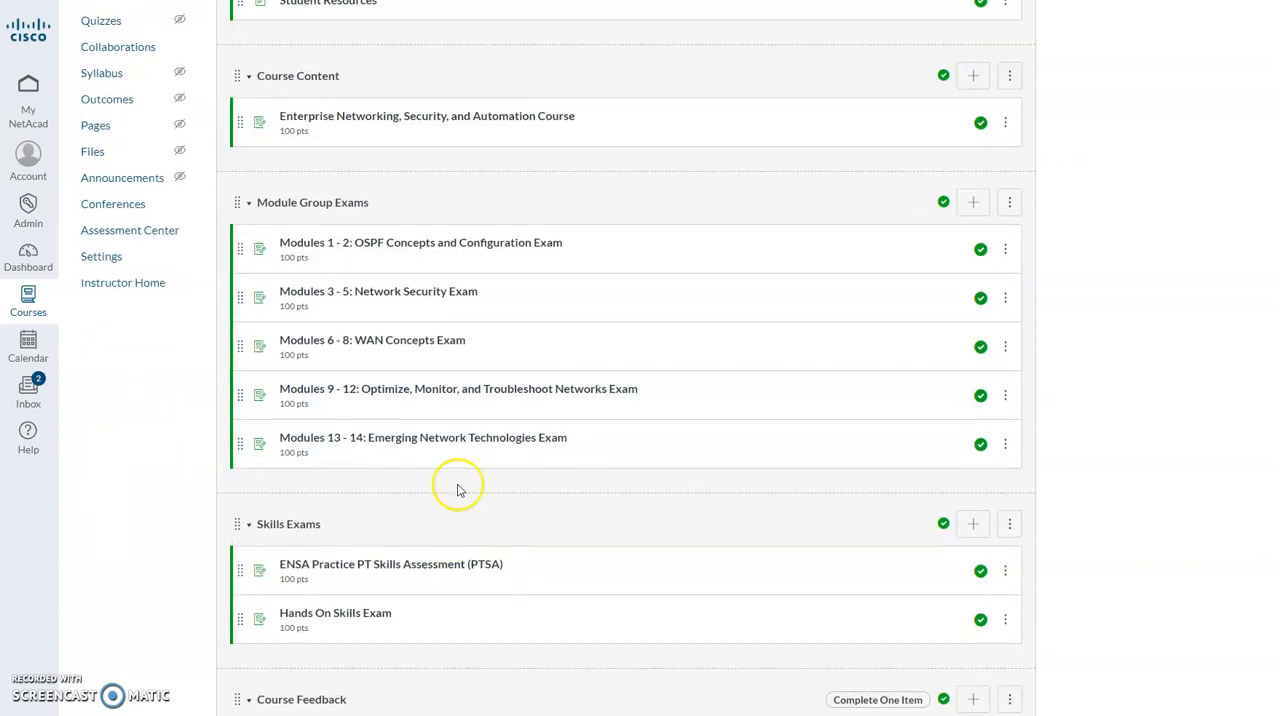
scroll(410, 530, up, 8)
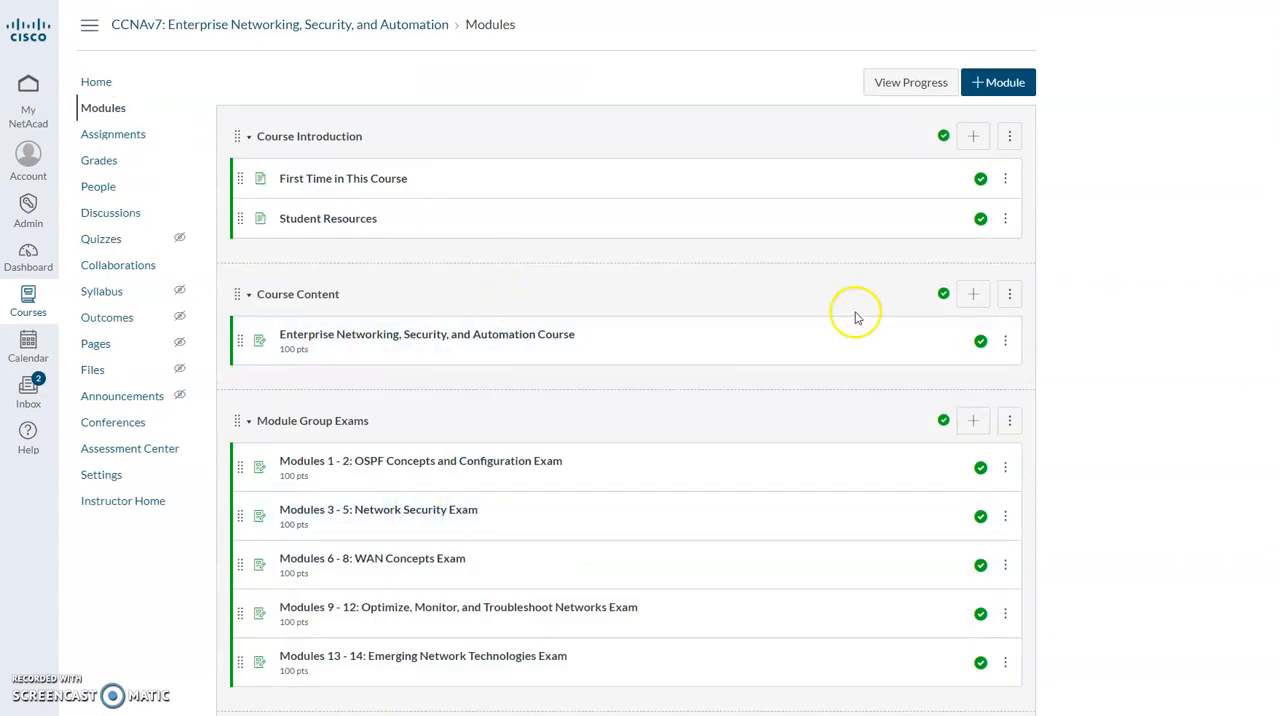
scroll(670, 320, down, 5)
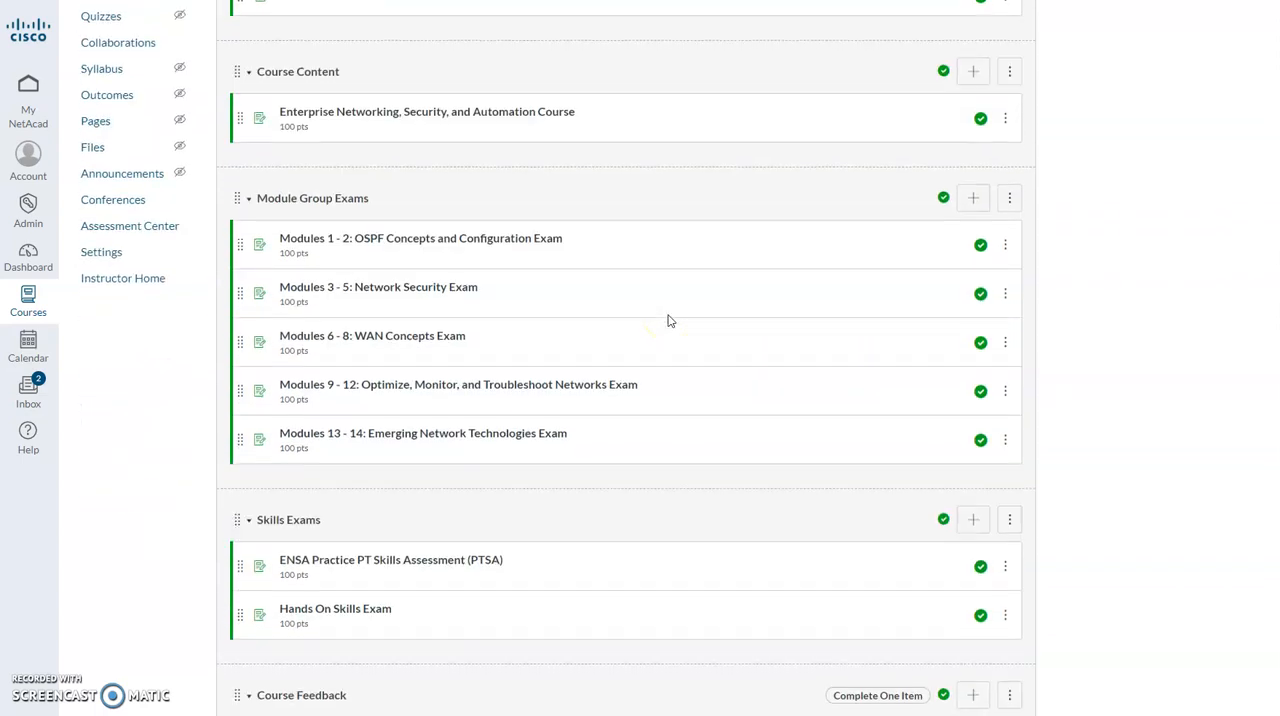
scroll(670, 320, up, 5)
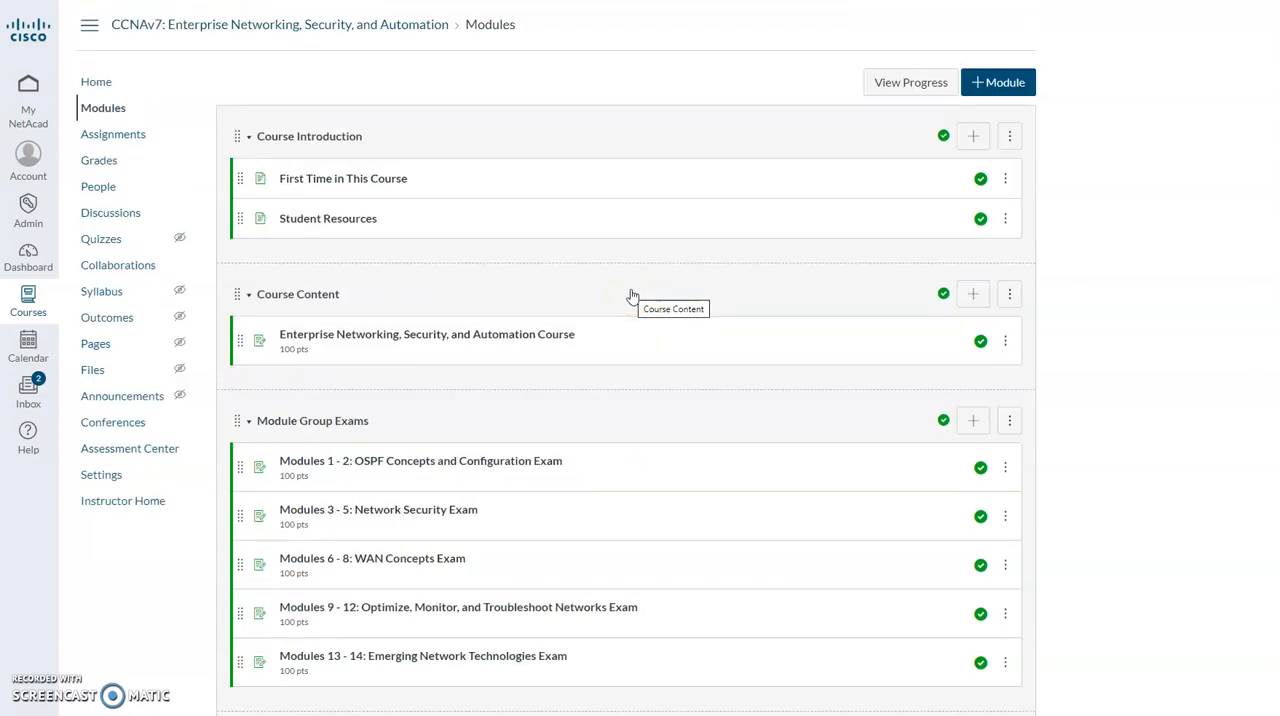
Delete the empty Assignments group from the course's assignments and check the remaining groups.
click(128, 134)
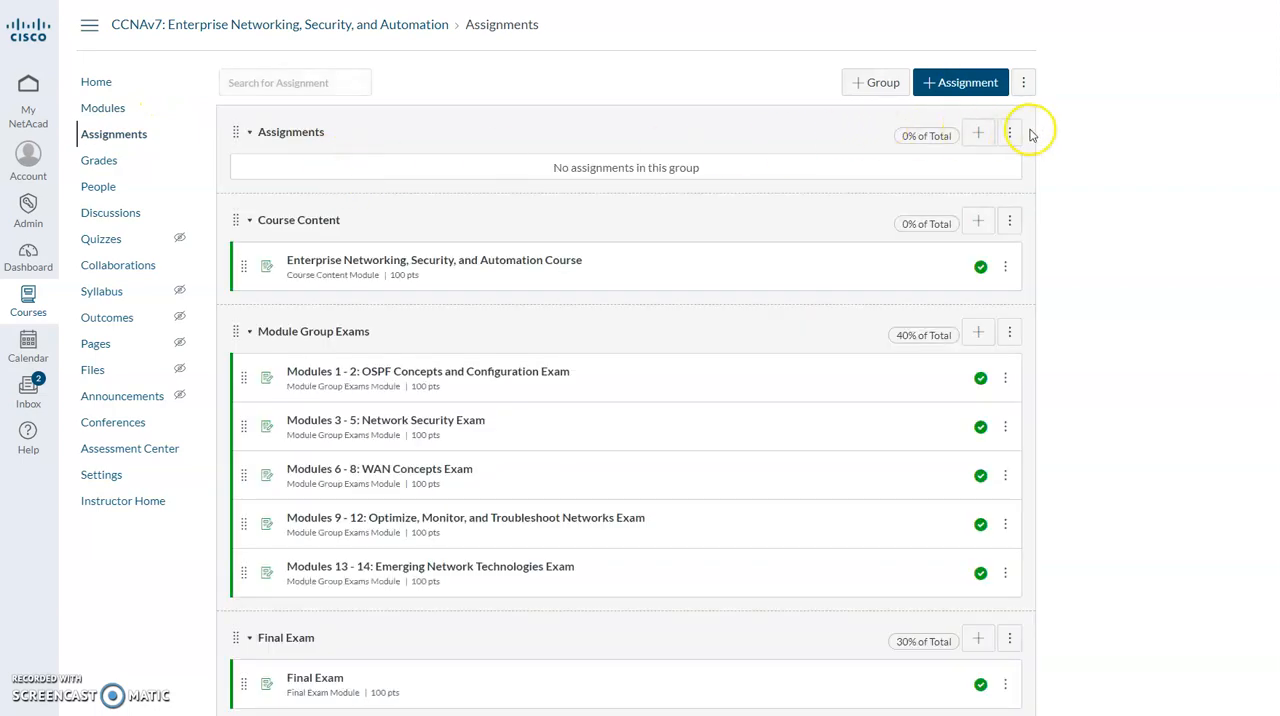
click(999, 134)
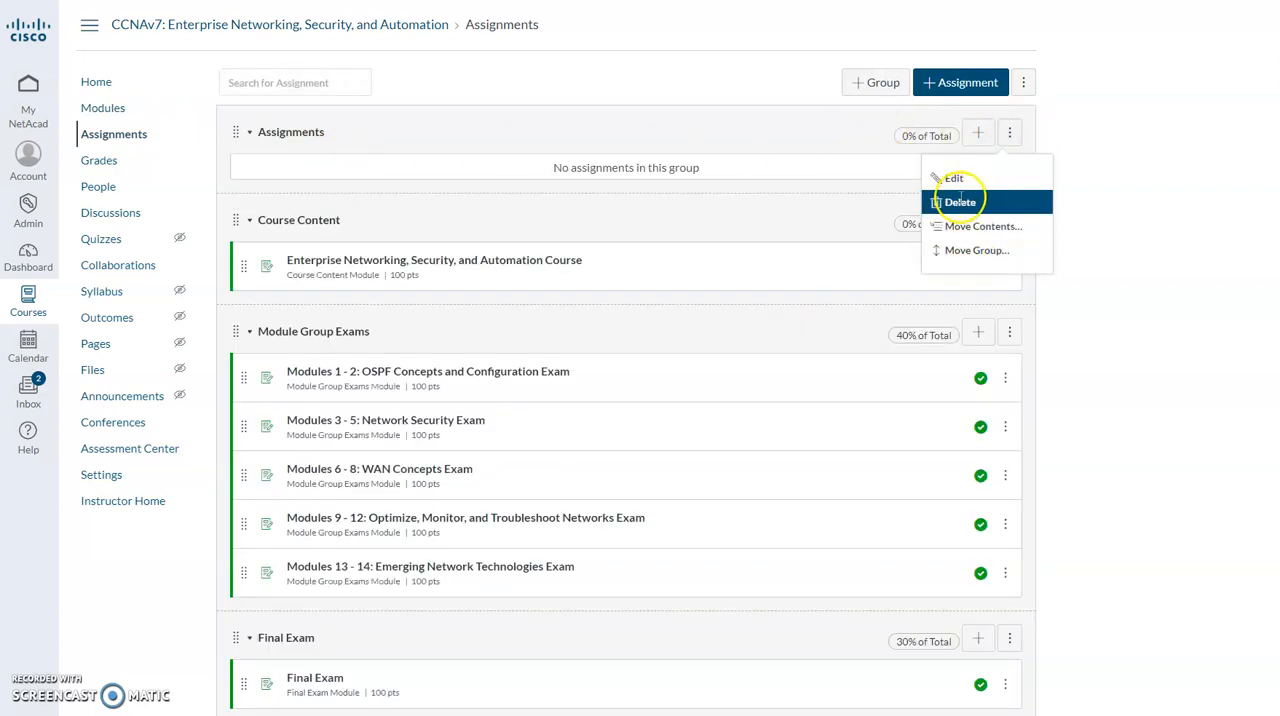
click(960, 200)
click(900, 43)
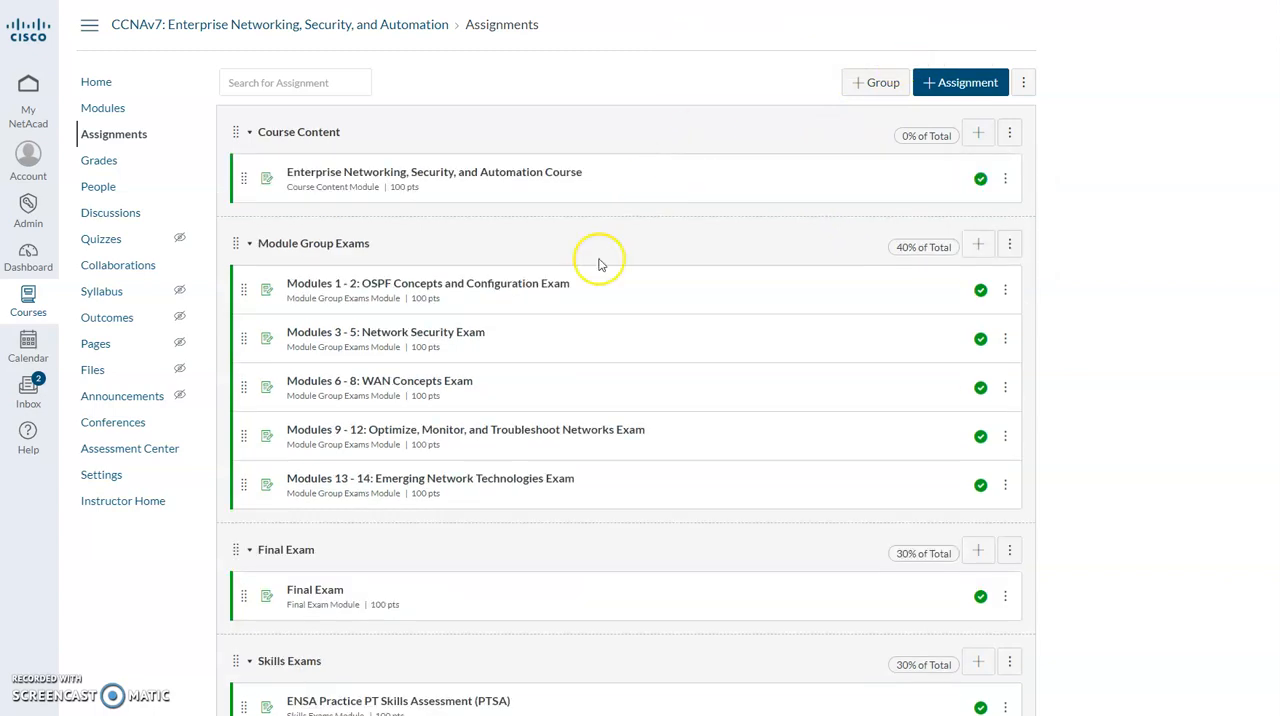
scroll(549, 249, down, 3)
scroll(549, 366, up, 3)
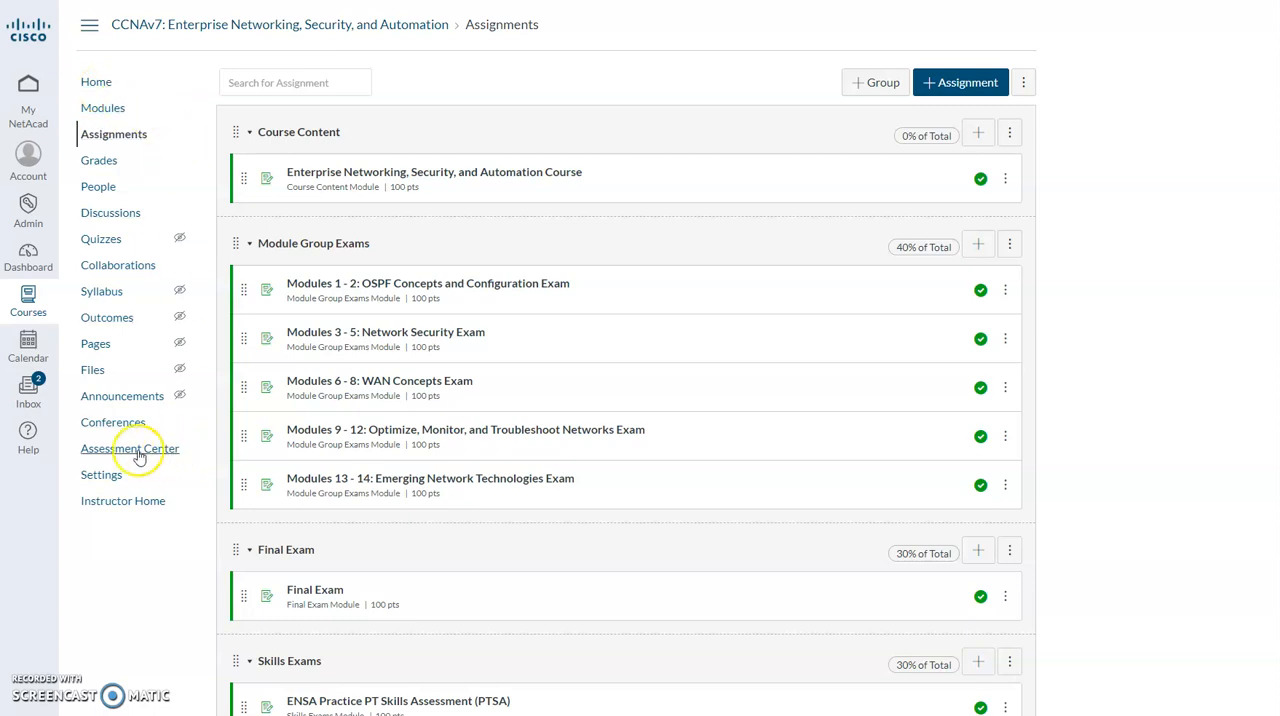
Set up a course content import of type Canvas Course Export Package with CCNA3v7-ENSA--itc-ensa-export.imscc as the source file.
click(101, 475)
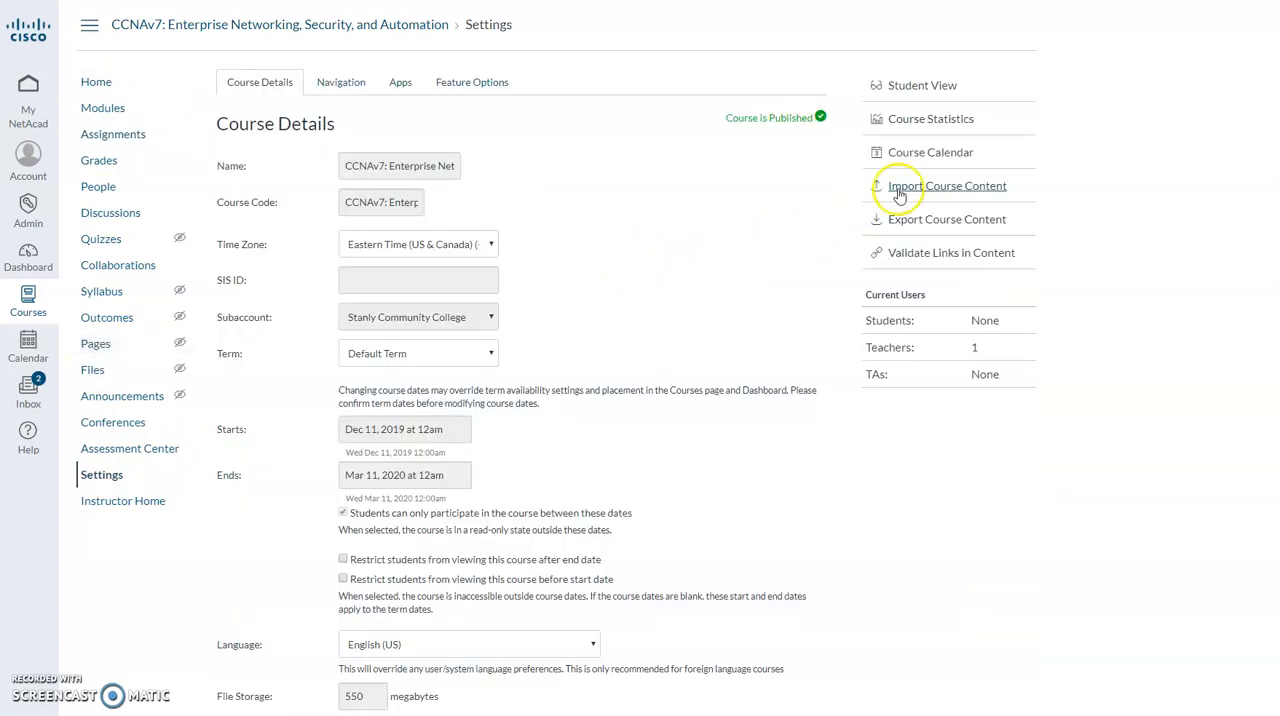
click(967, 187)
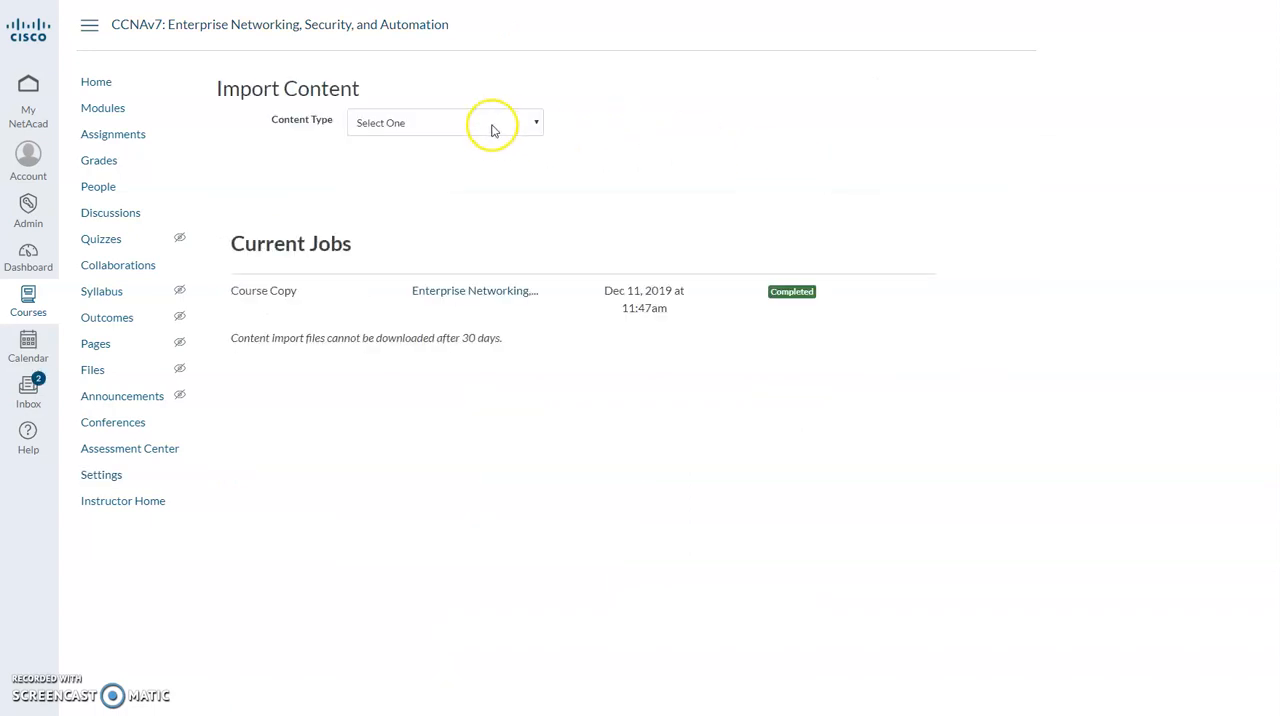
click(491, 126)
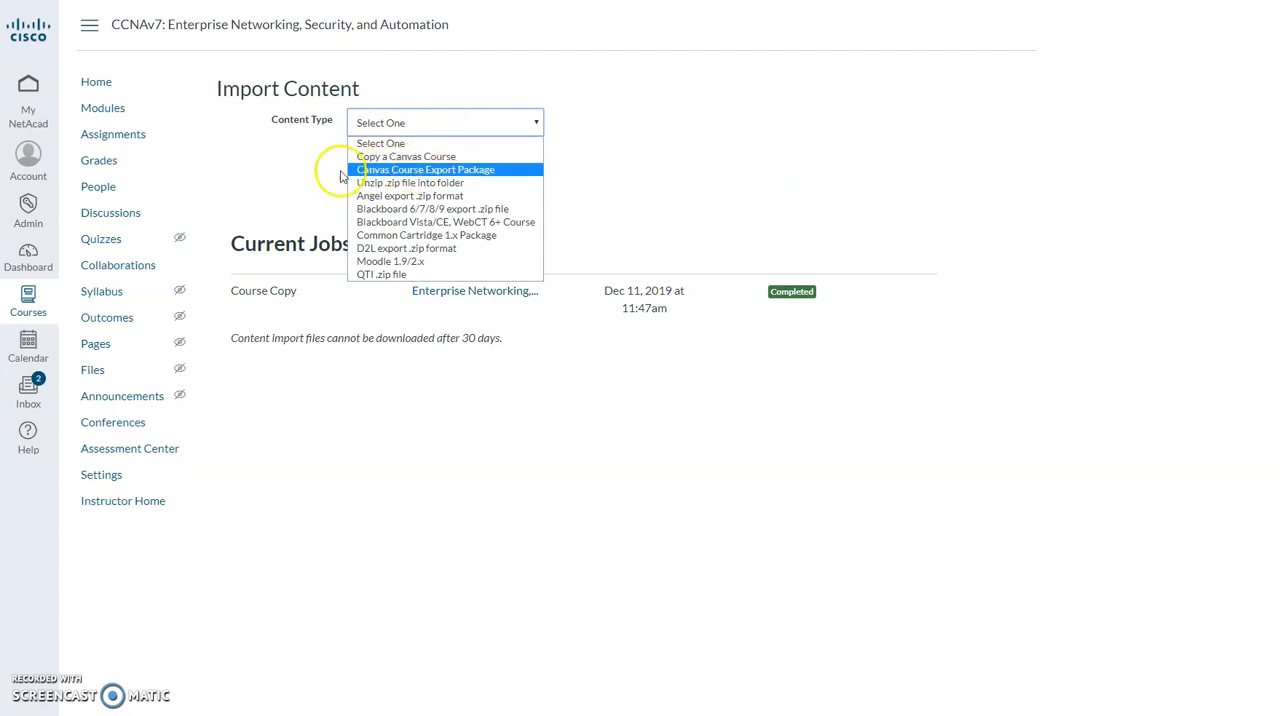
click(478, 172)
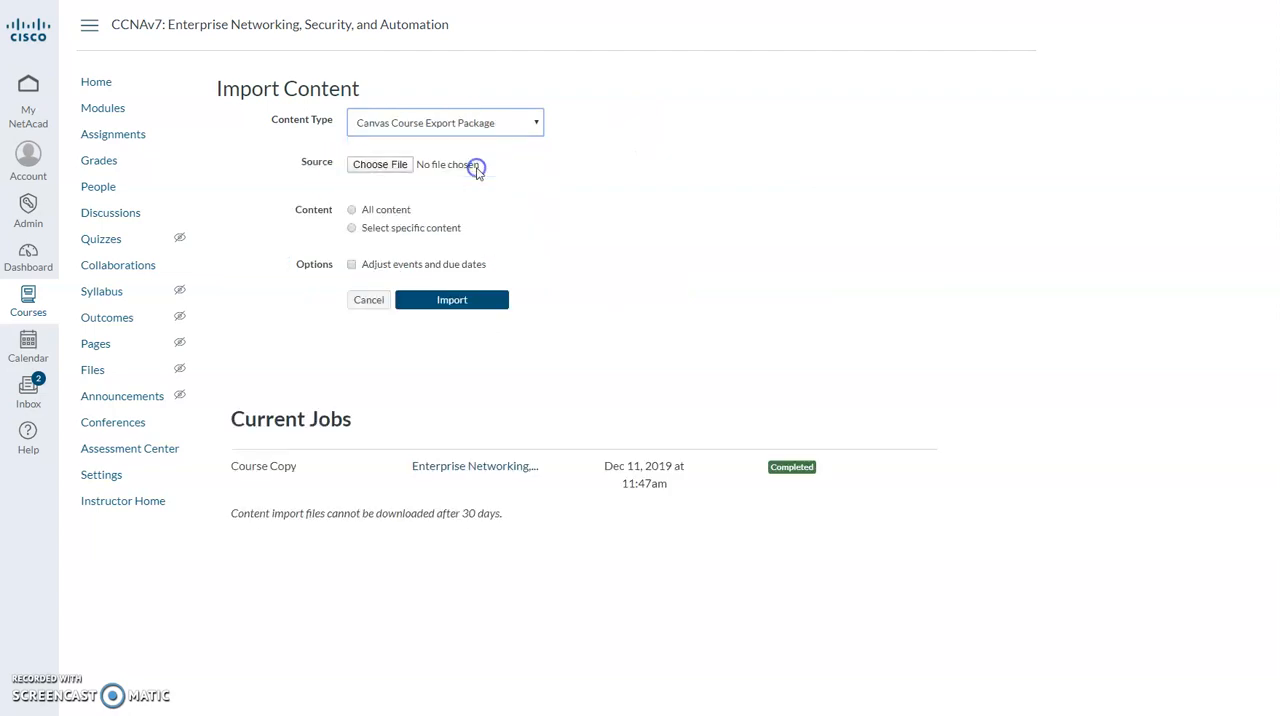
click(370, 167)
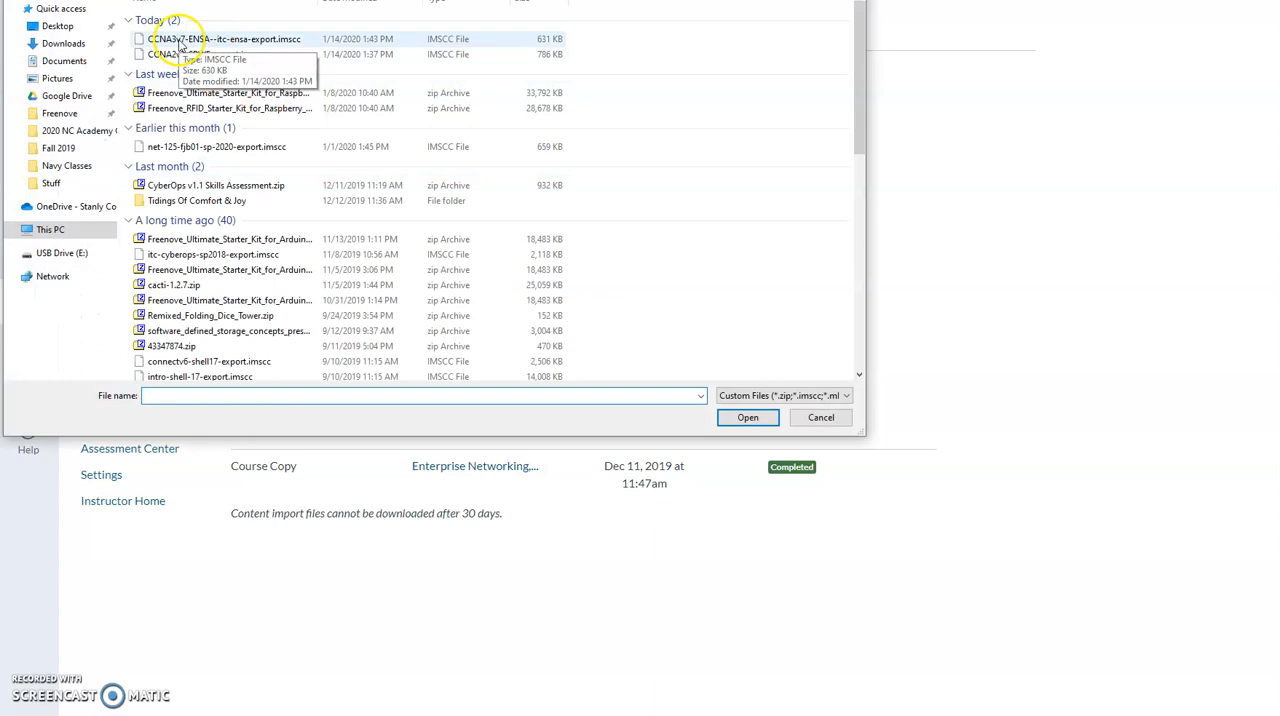
double_click(179, 43)
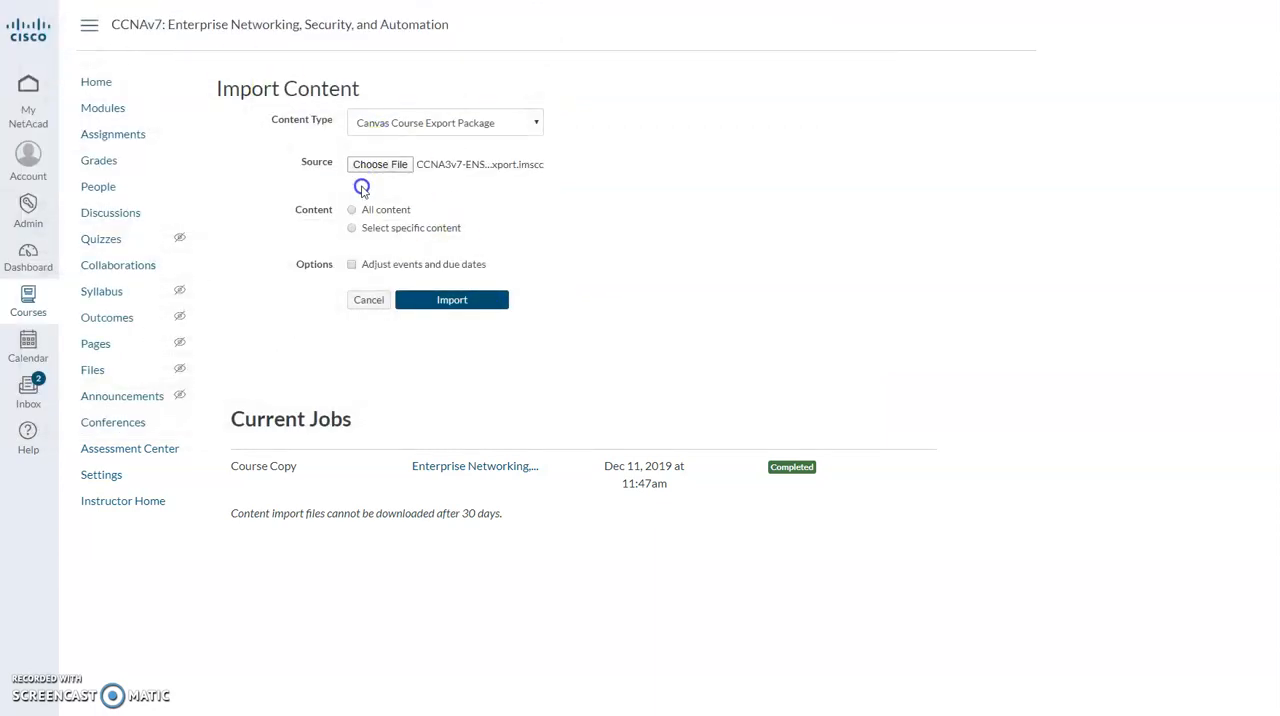
Set the import to select specific content and adjust events and due dates by removing dates, and start the import.
click(357, 234)
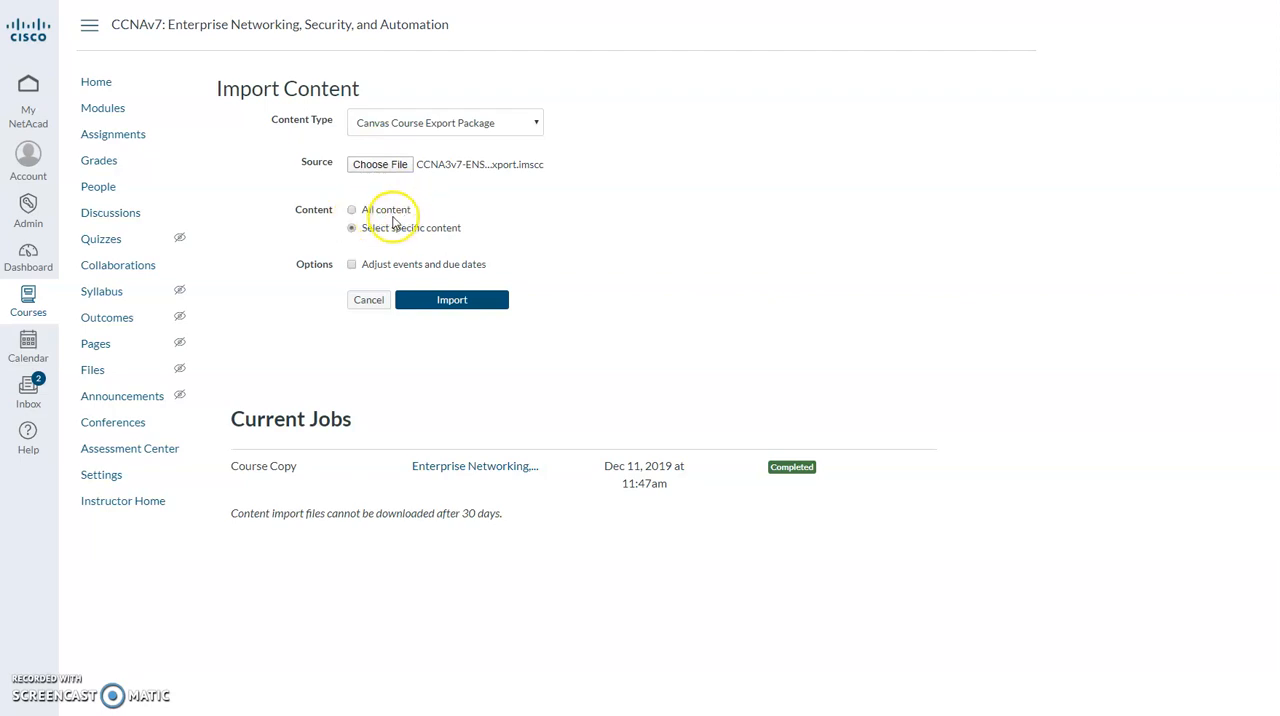
click(353, 266)
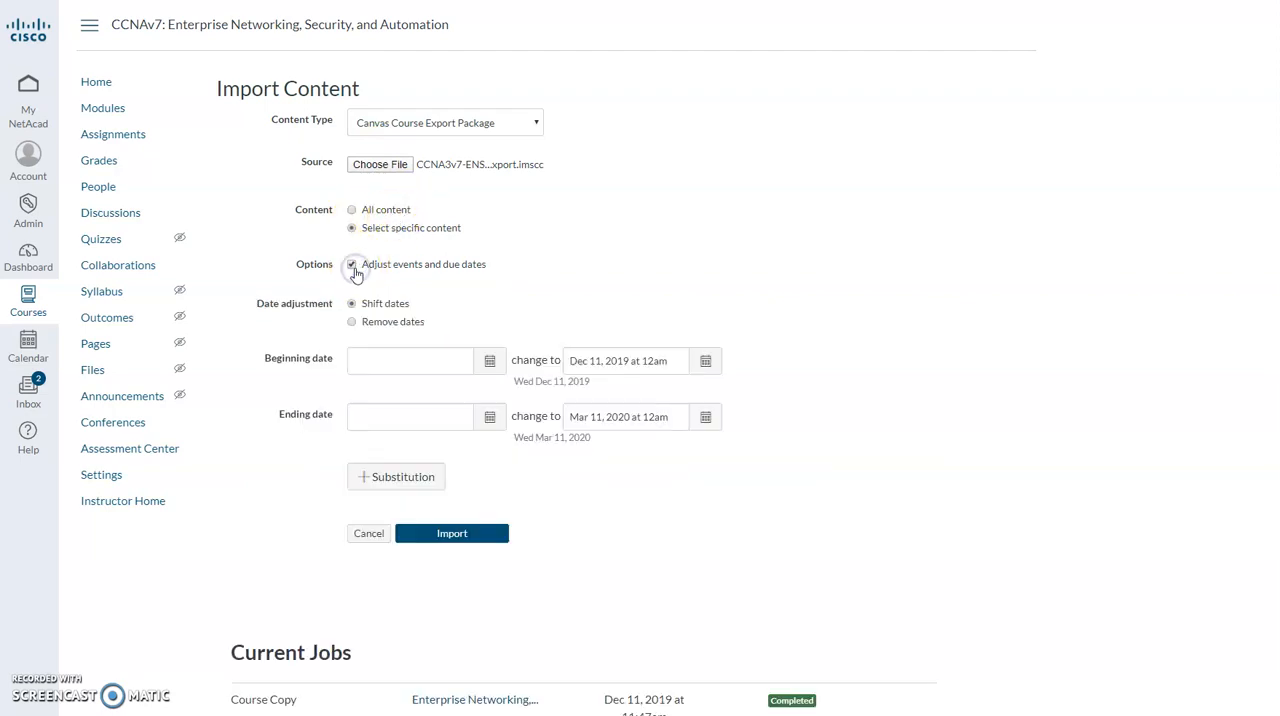
click(352, 321)
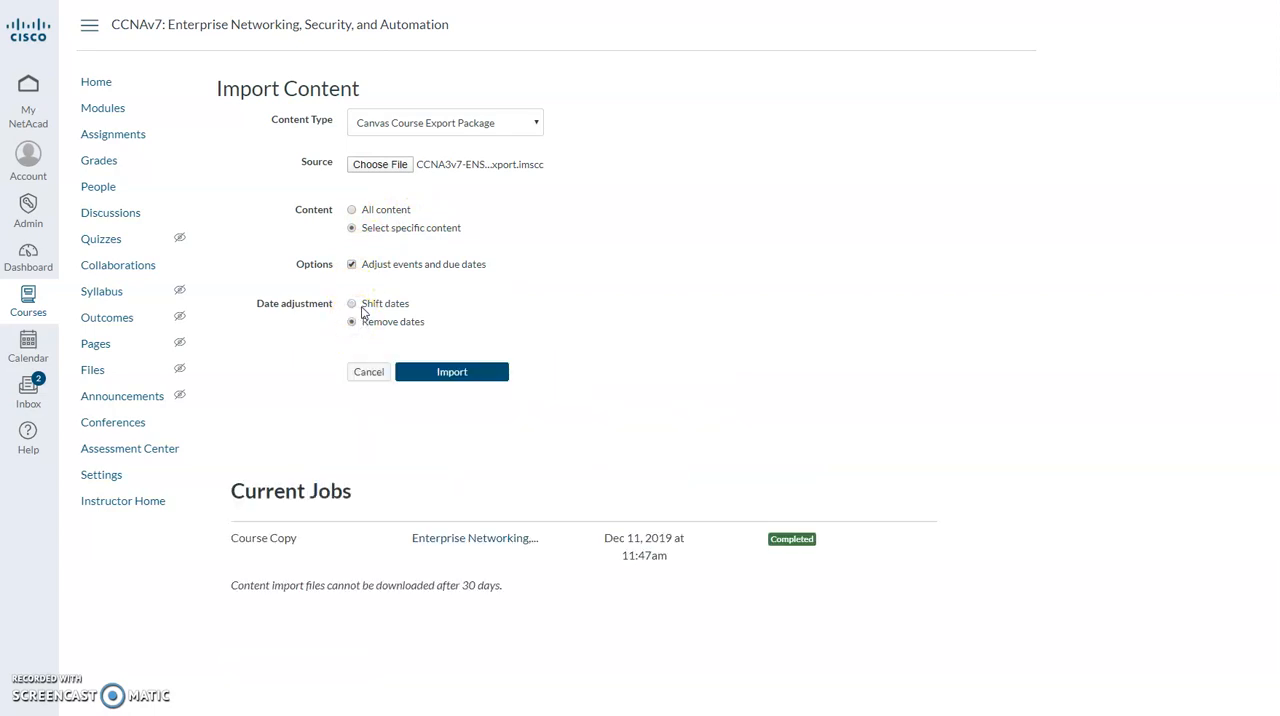
click(362, 306)
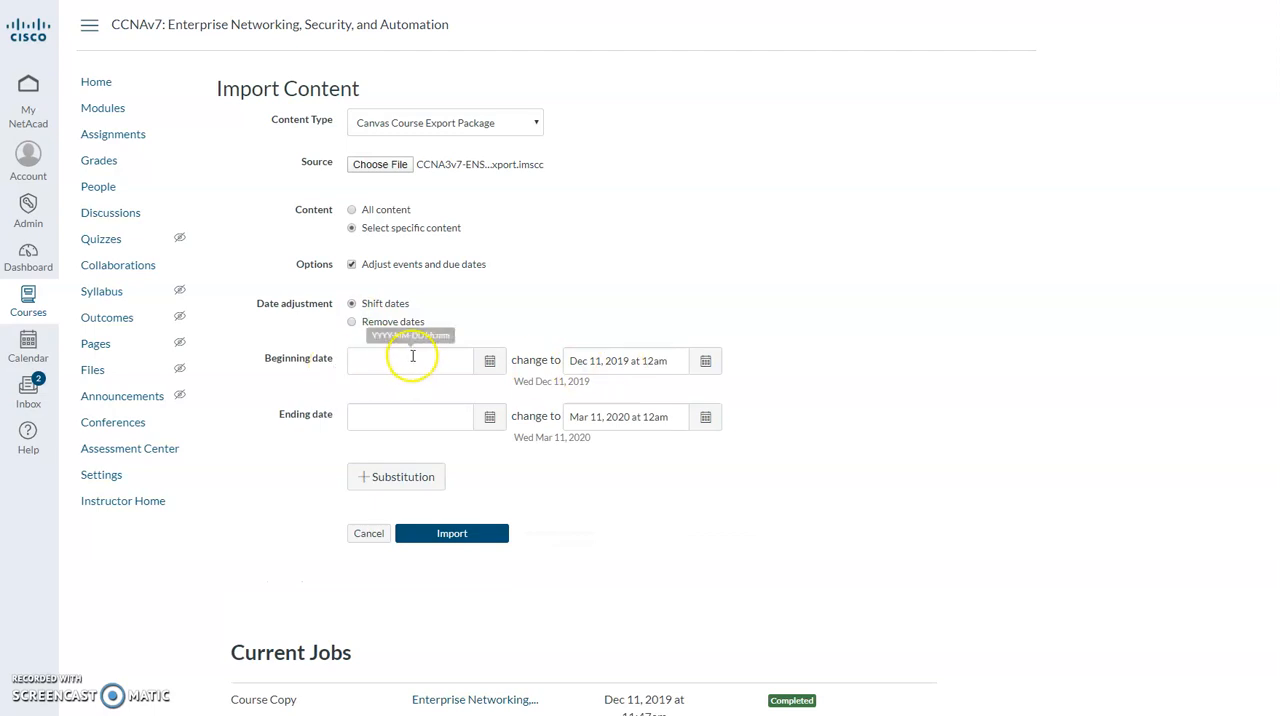
click(408, 427)
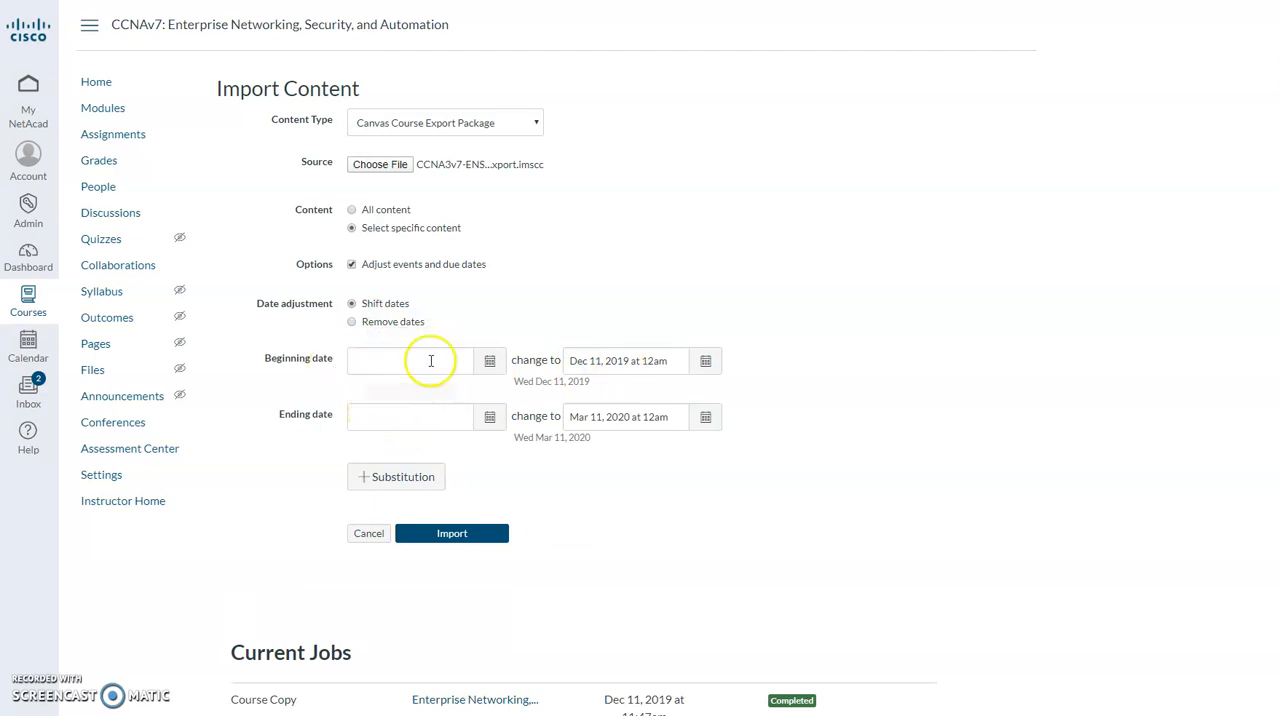
click(354, 323)
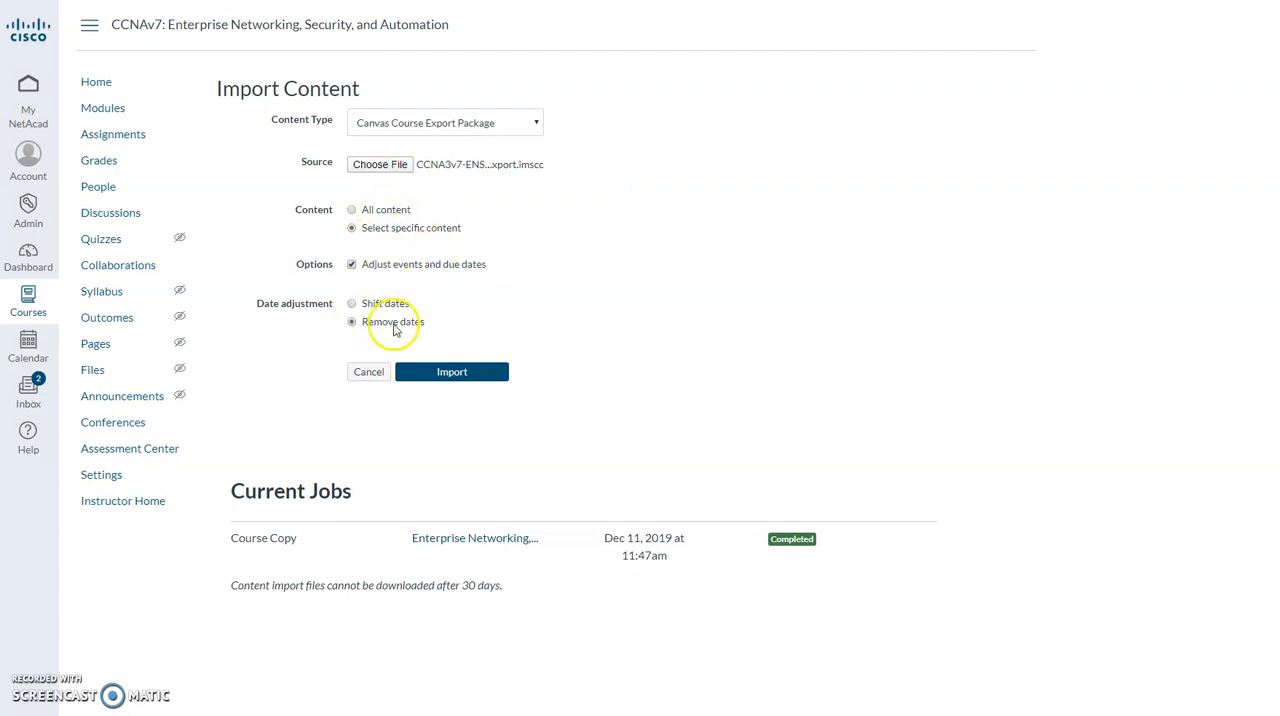
click(455, 373)
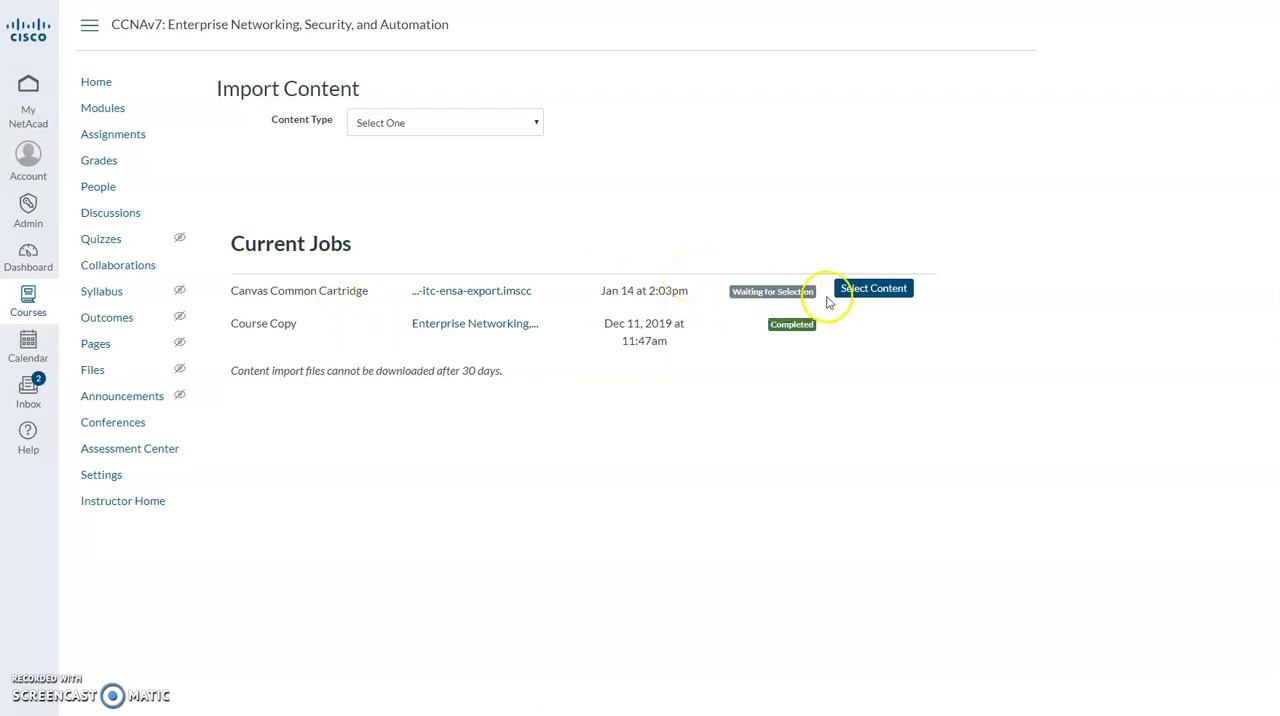
Open the content selection of the waiting import and include Module 1 through Module 14 from the modules list.
click(876, 290)
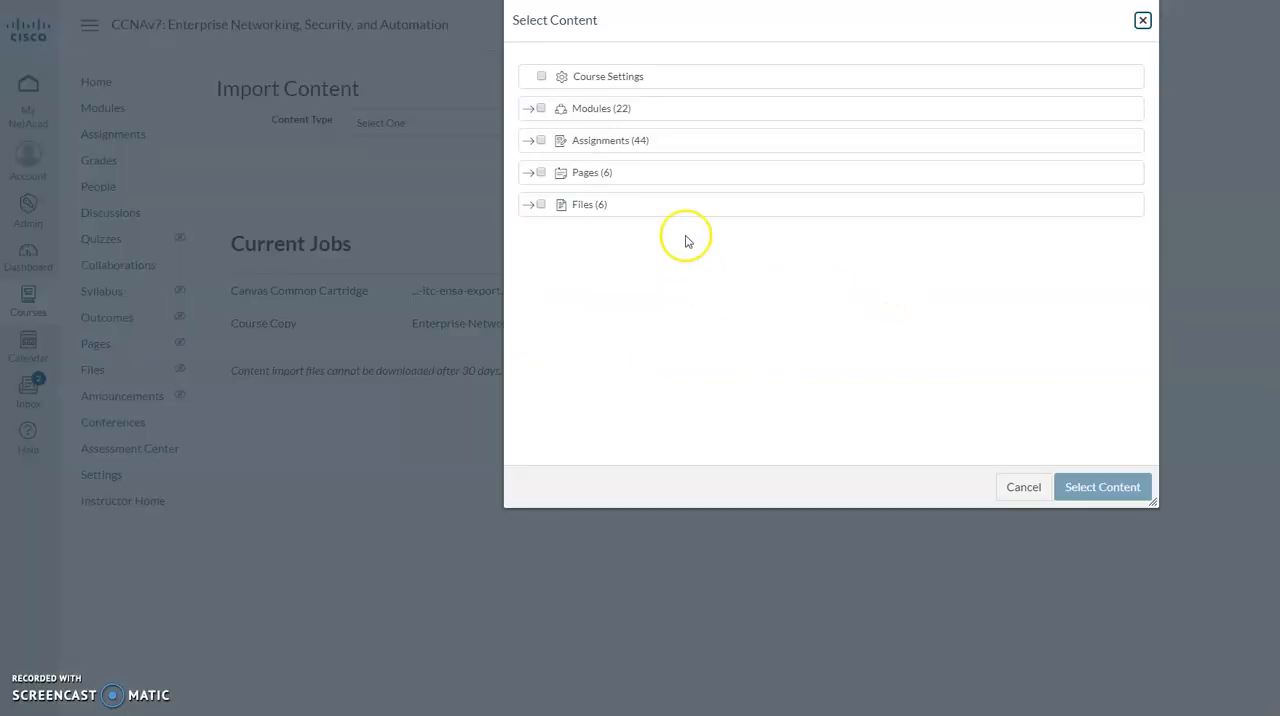
click(527, 108)
click(565, 178)
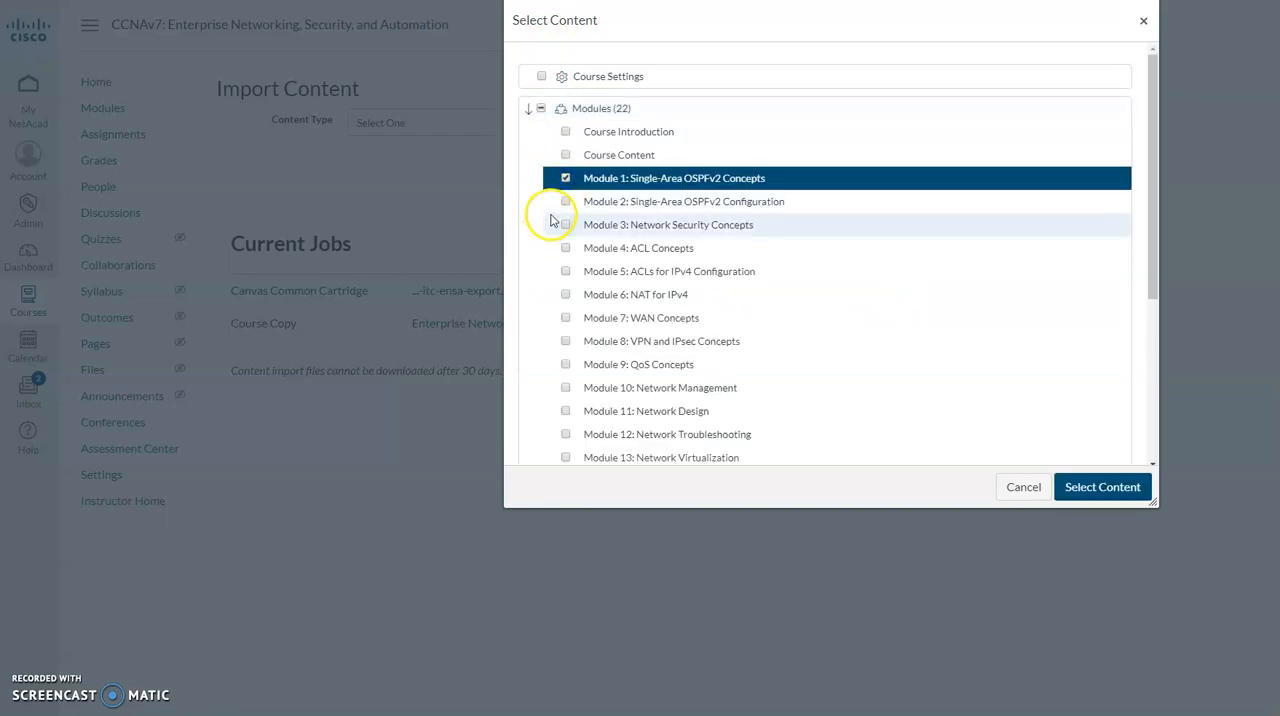
click(566, 201)
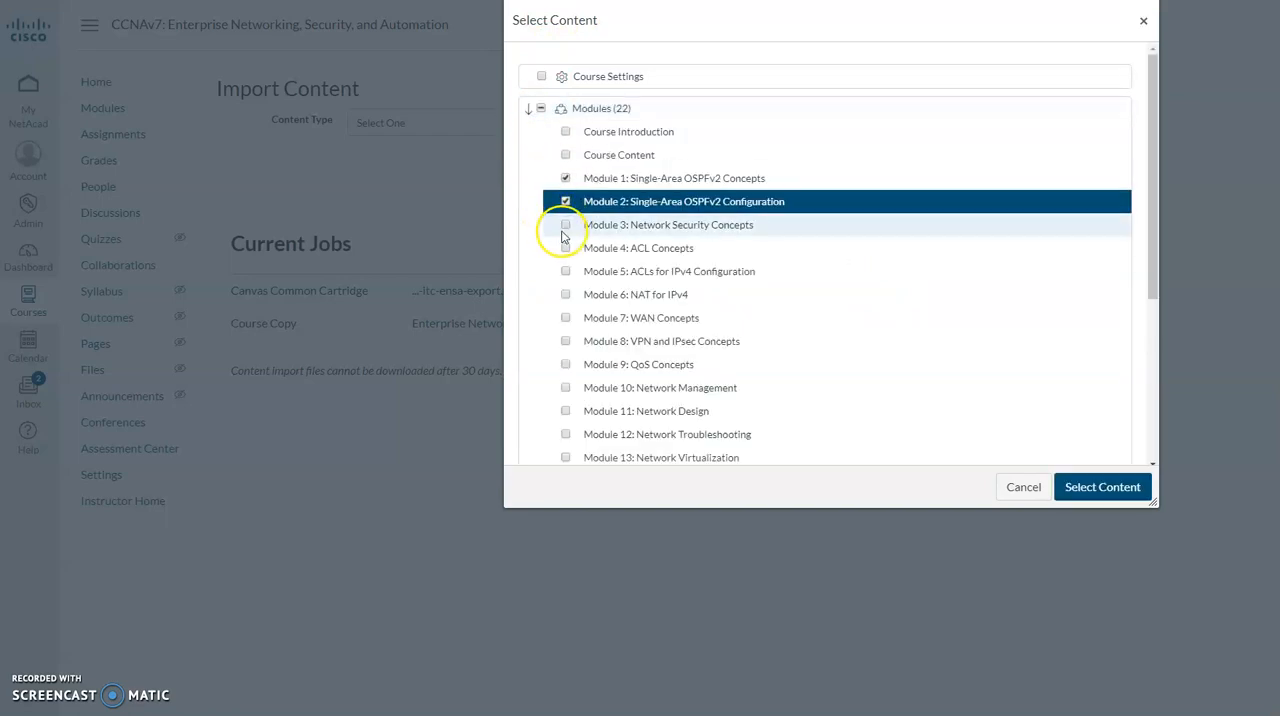
click(564, 227)
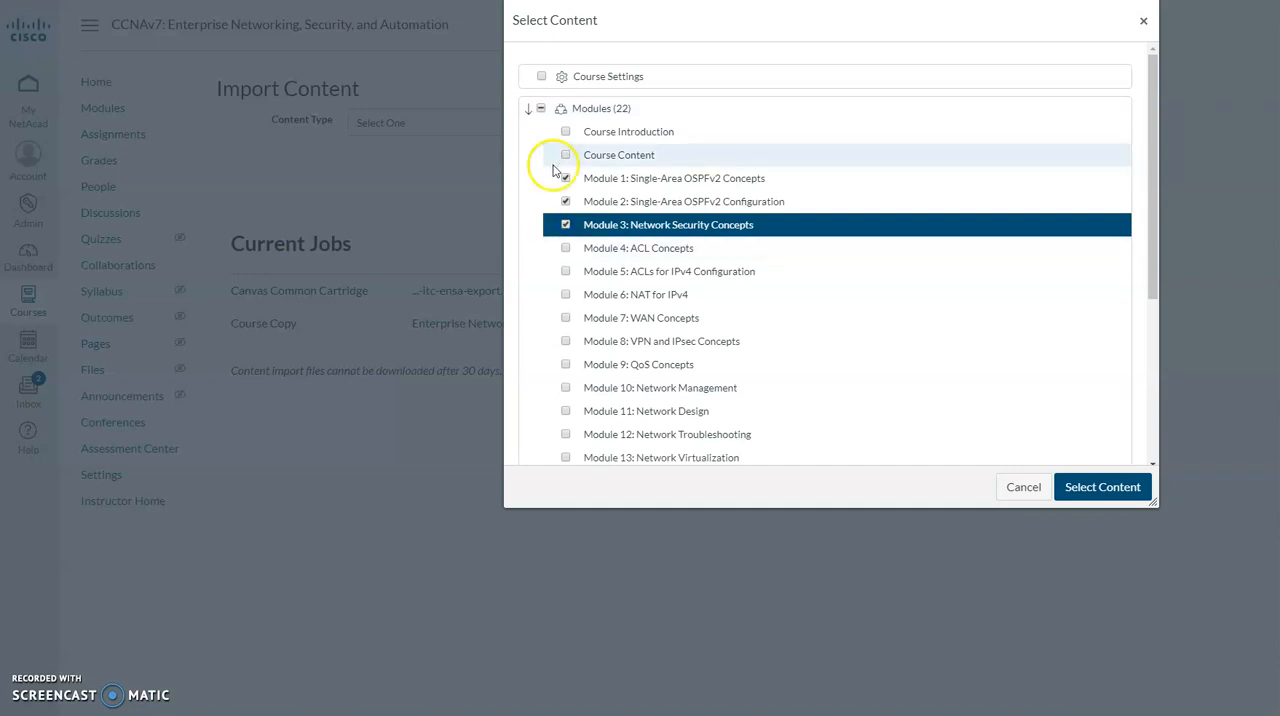
click(565, 248)
scroll(563, 250, down, 3)
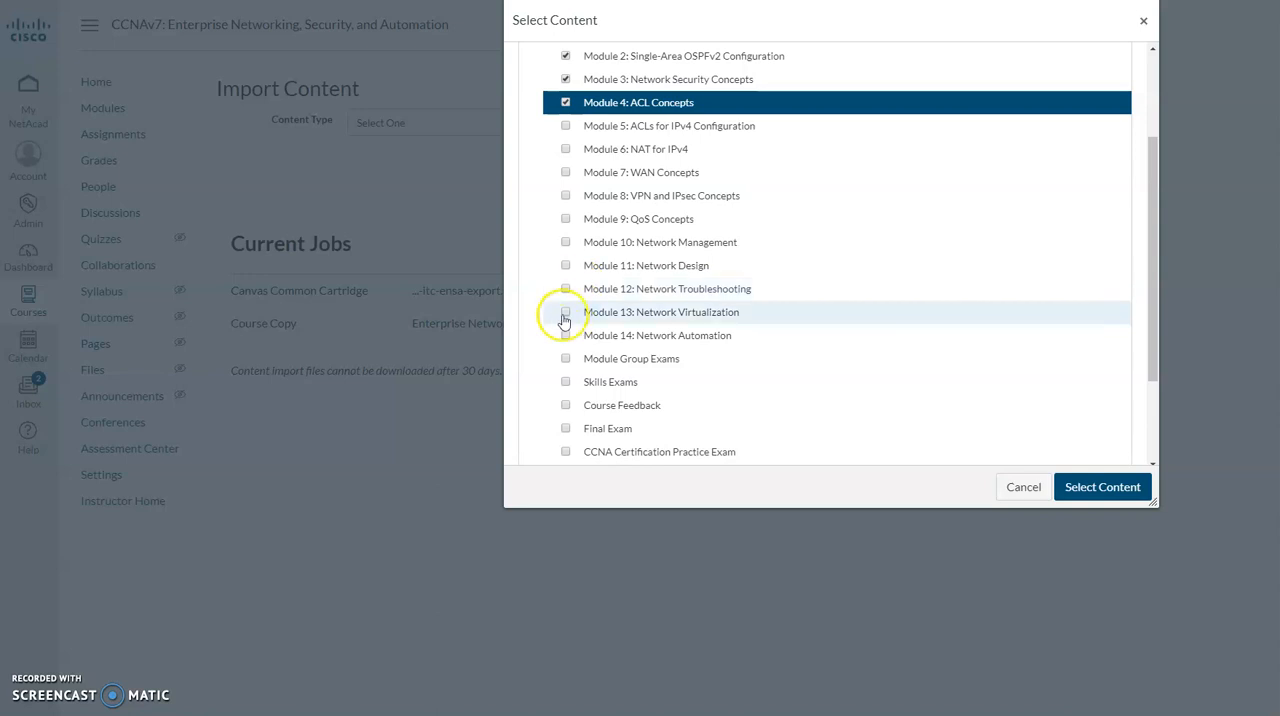
click(565, 126)
click(566, 149)
click(565, 172)
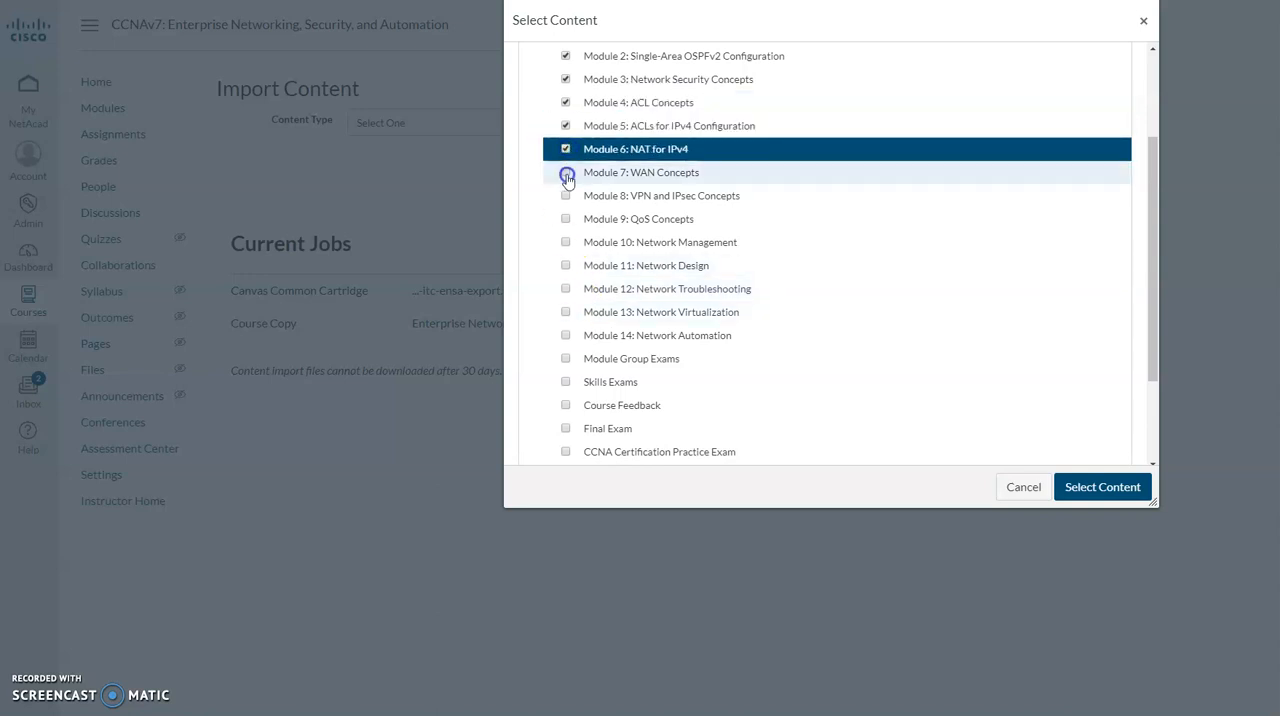
click(565, 196)
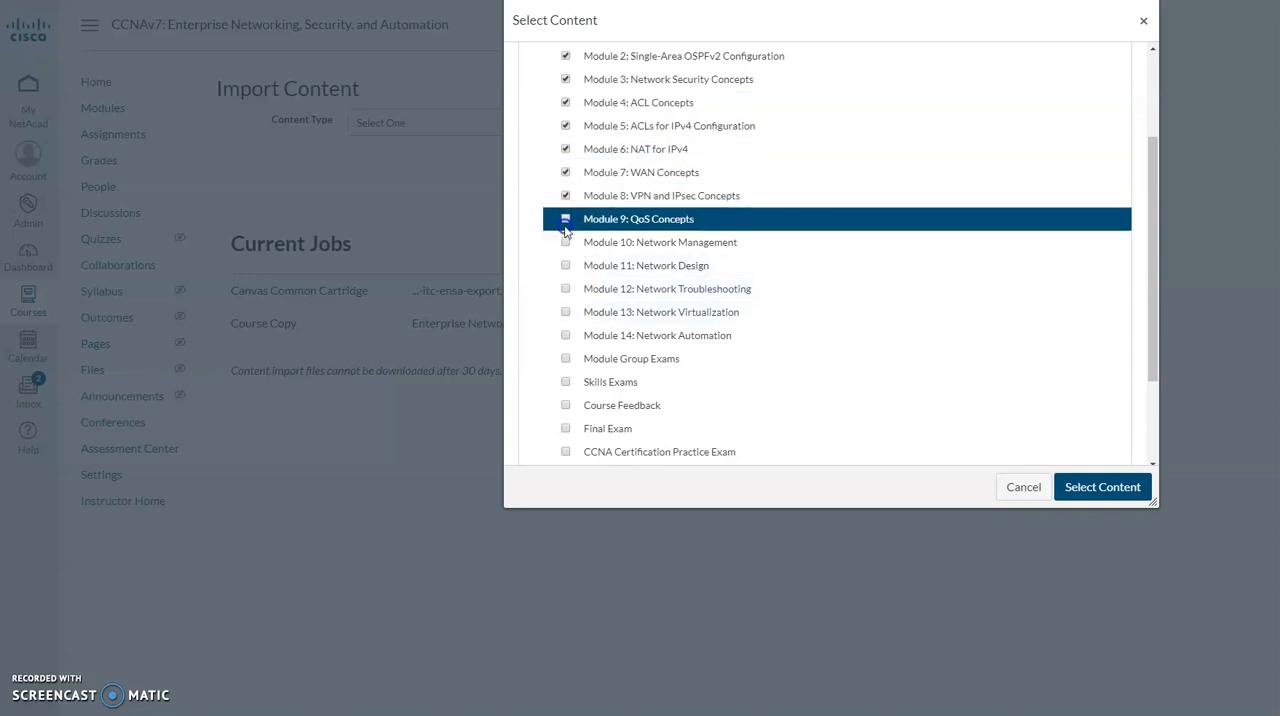
click(565, 222)
click(562, 243)
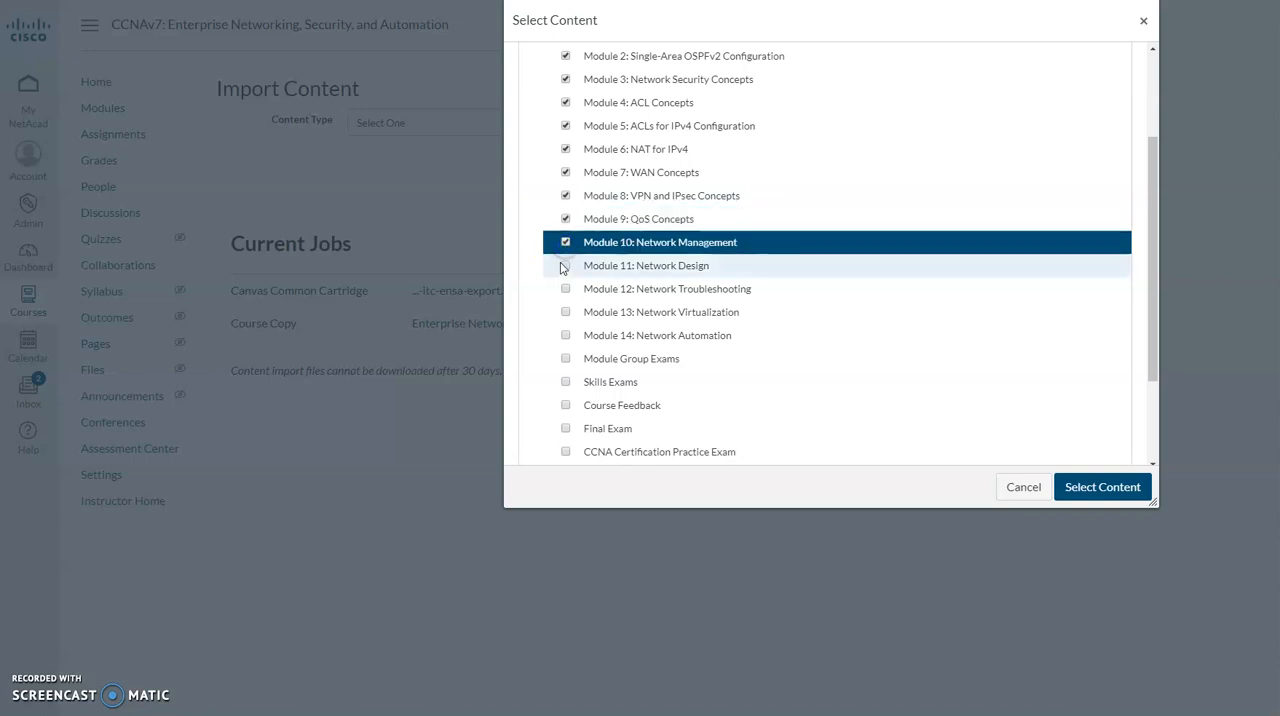
click(564, 266)
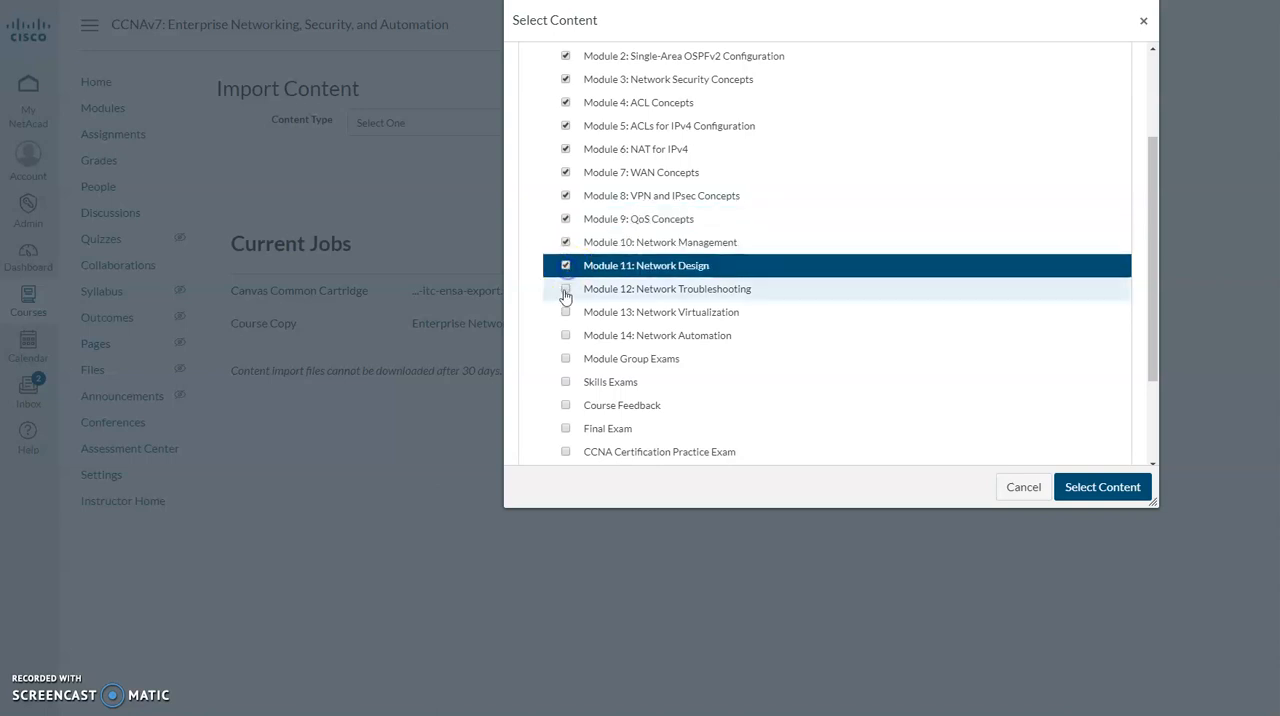
click(565, 289)
click(565, 312)
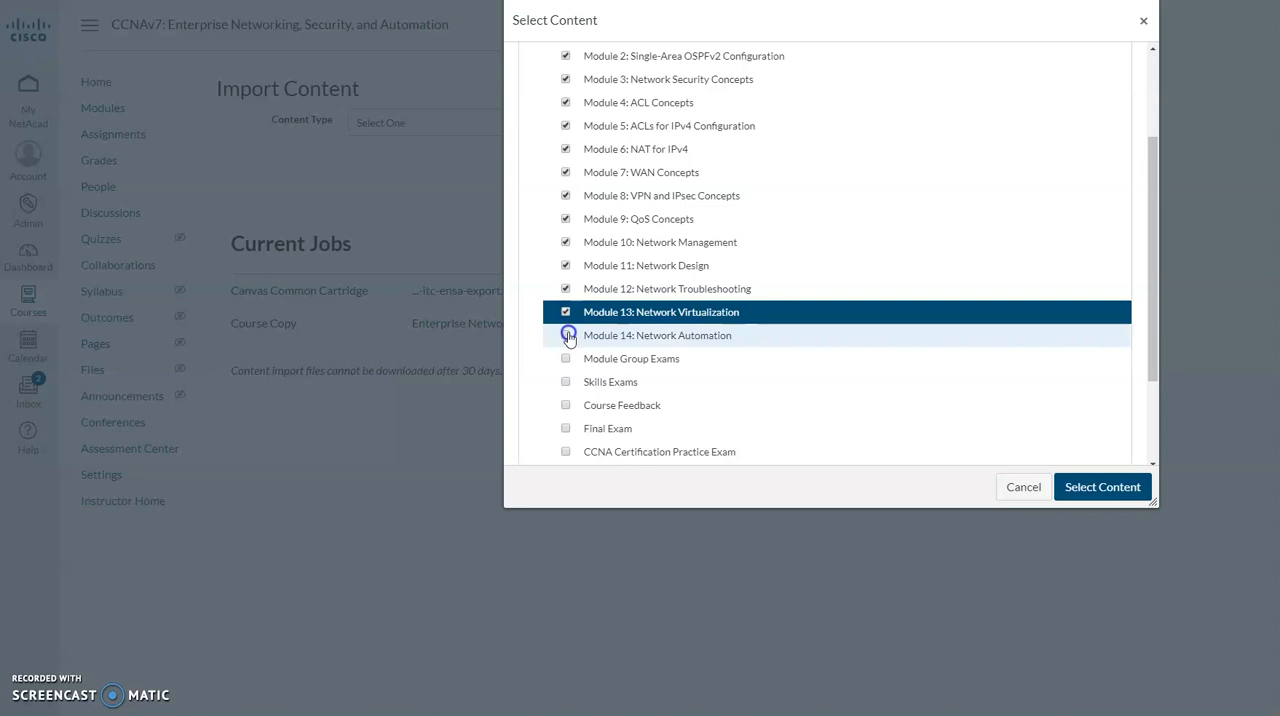
click(566, 335)
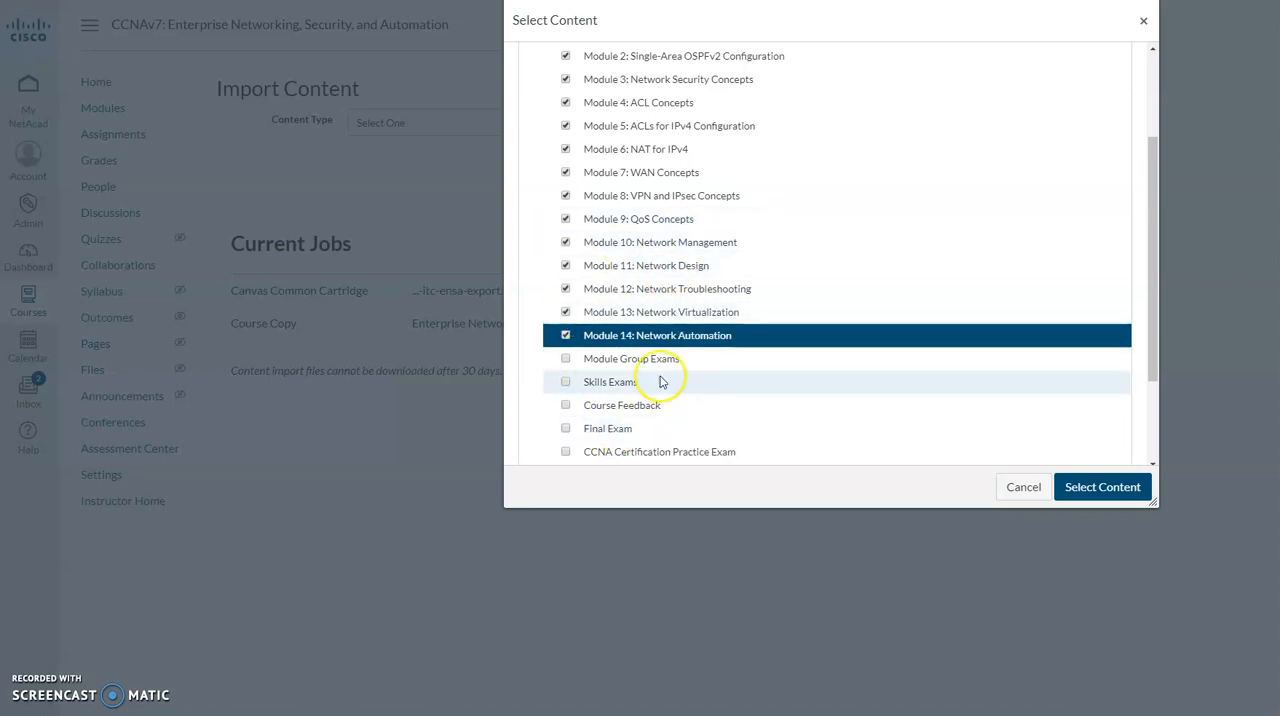
scroll(612, 274, up, 3)
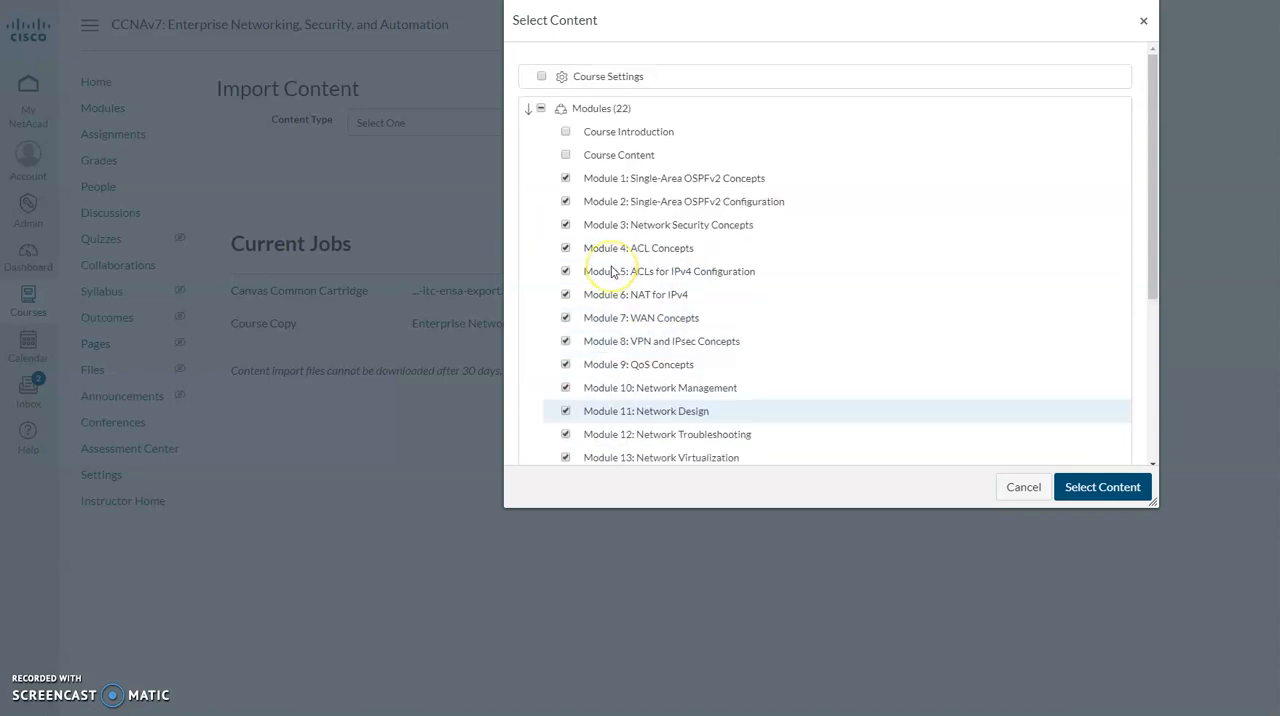
Include the whole Assignments folder from the export's assignments list and review the PKA activities and labs it contains.
scroll(615, 274, down, 5)
click(528, 373)
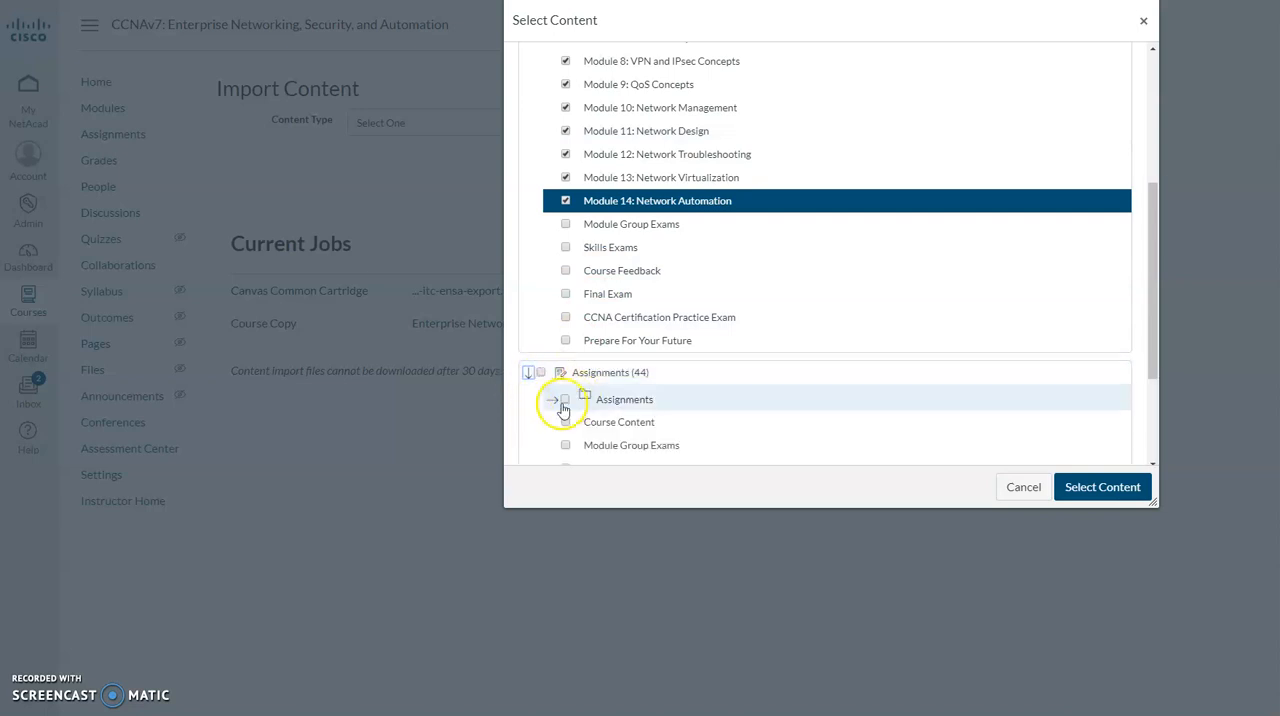
click(565, 400)
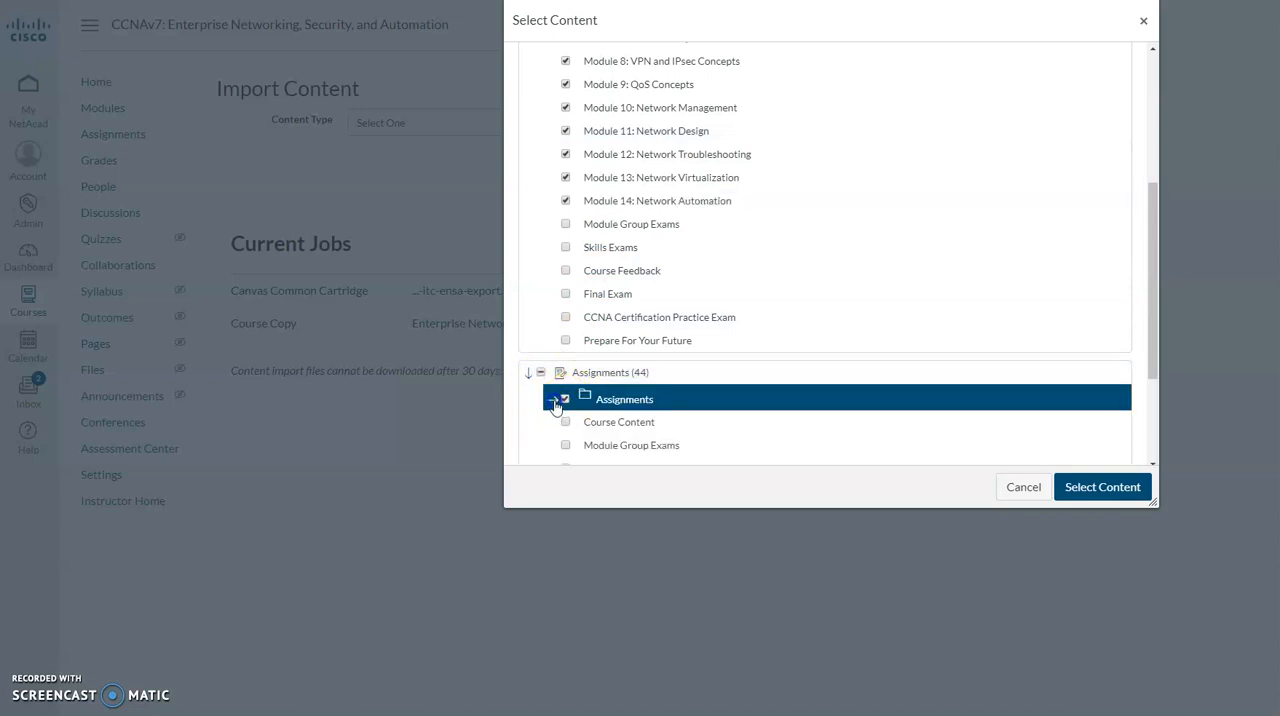
click(553, 399)
scroll(590, 350, down, 10)
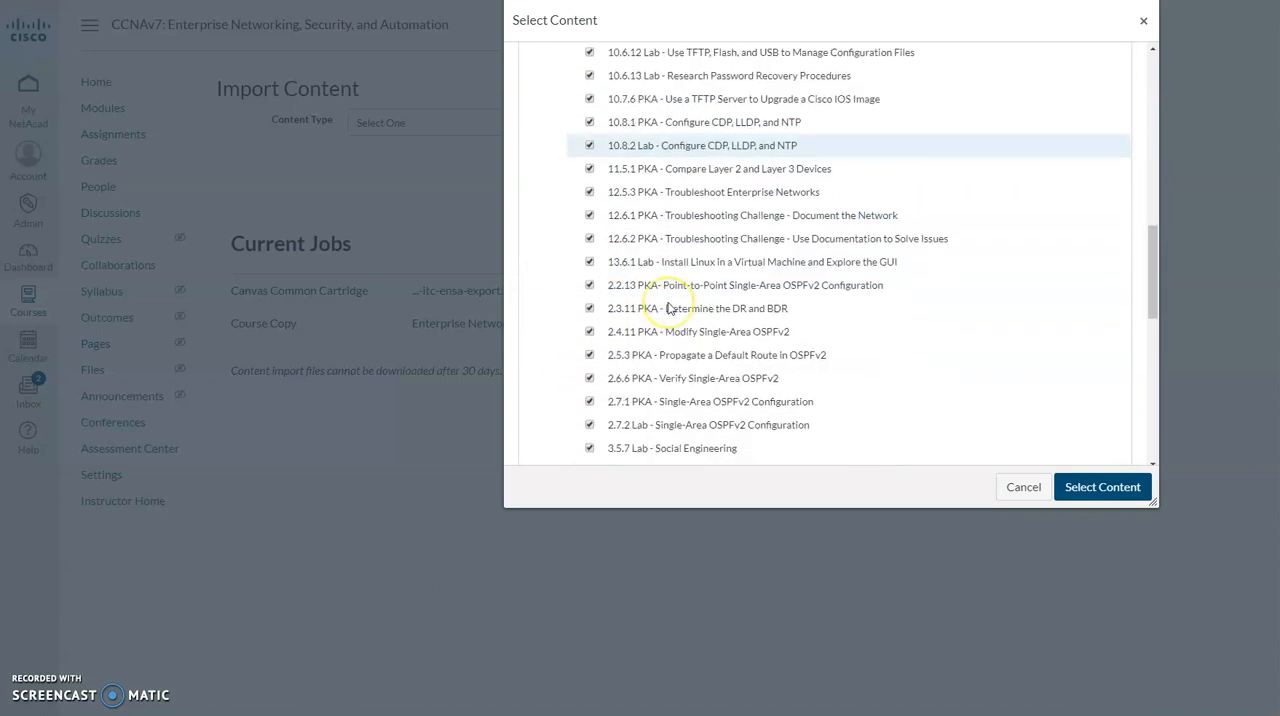
scroll(668, 308, down, 6)
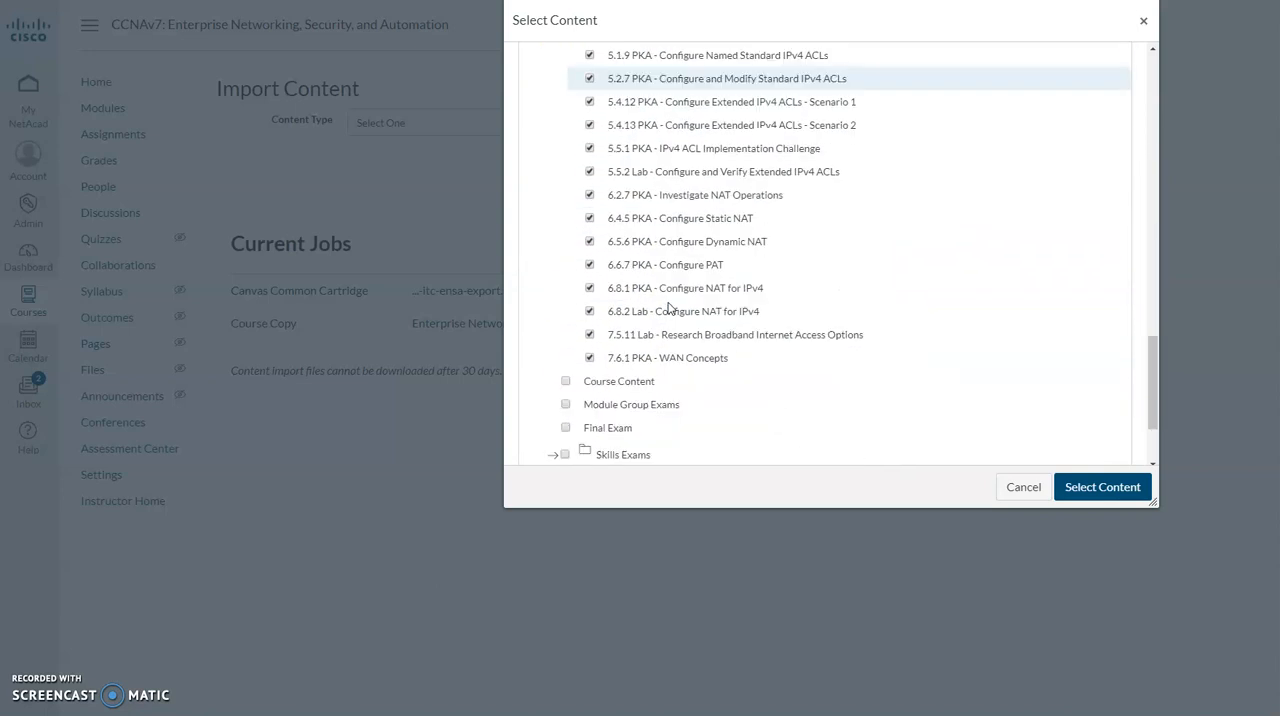
Check the selected modules and assignments once more and submit the content selection for import.
scroll(668, 308, up, 6)
scroll(668, 307, up, 15)
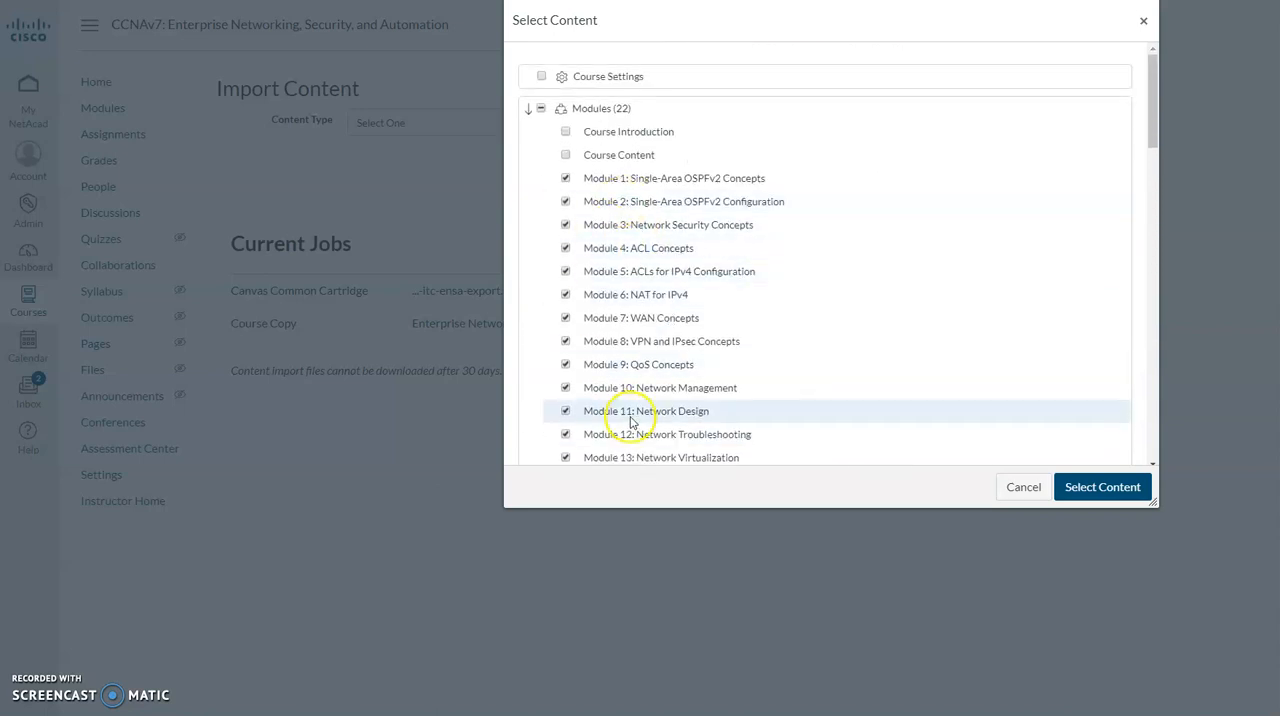
scroll(594, 414, down, 6)
scroll(620, 365, down, 2)
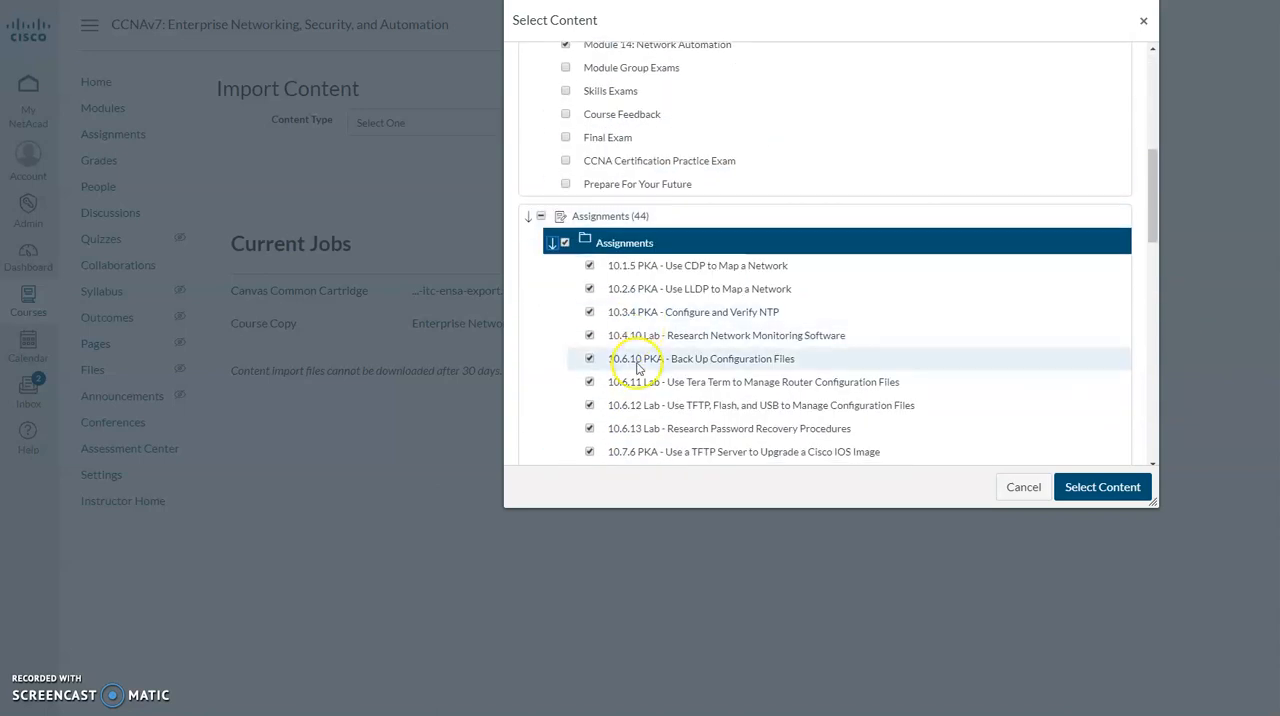
click(1102, 487)
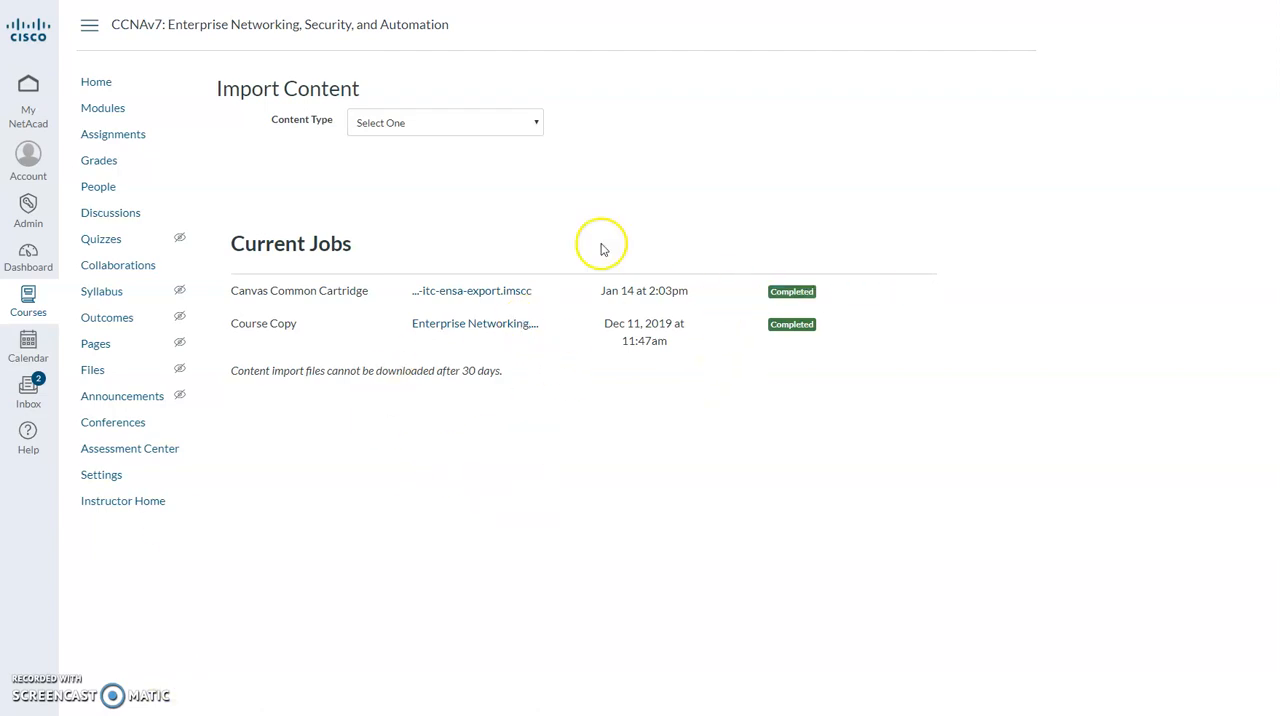
Review the imported modules in the course's modules list, including the Packet Tracer activities and Netlab+ lab under Module 2.
click(124, 106)
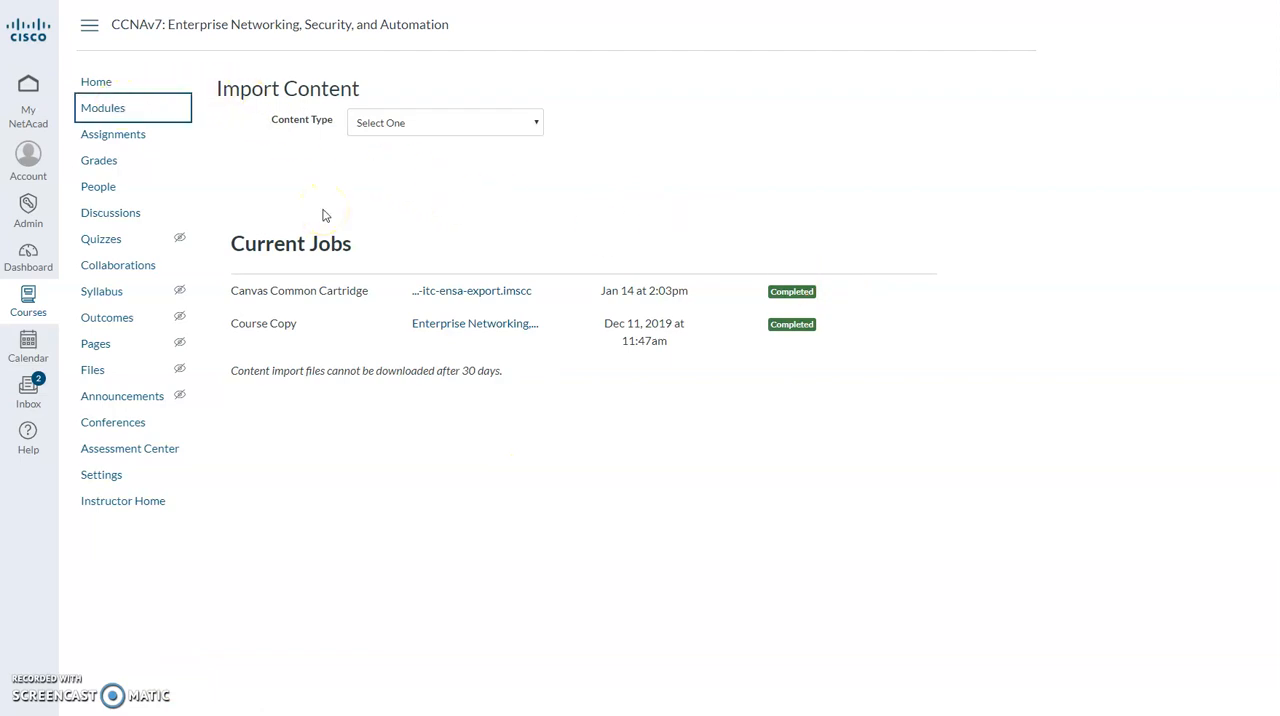
scroll(323, 215, down, 6)
scroll(323, 215, down, 9)
scroll(321, 215, up, 3)
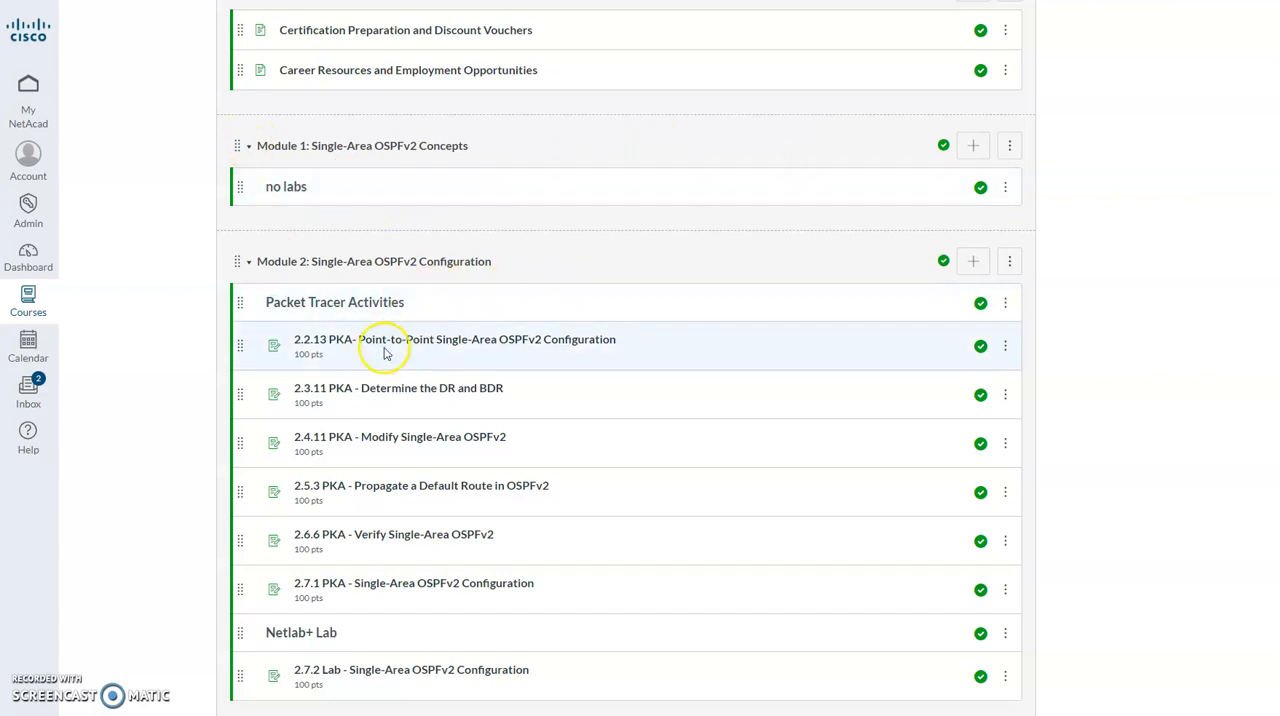
scroll(370, 355, down, 3)
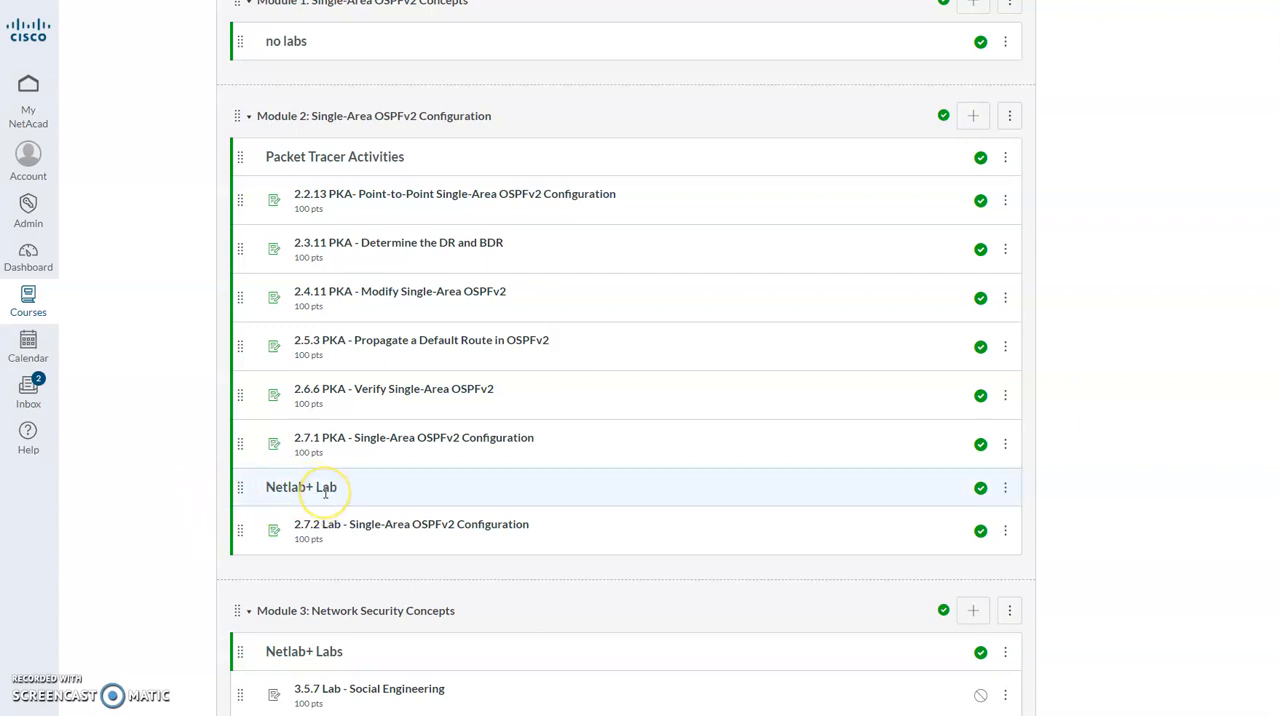
scroll(325, 495, up, 5)
scroll(325, 495, up, 2)
scroll(323, 497, down, 5)
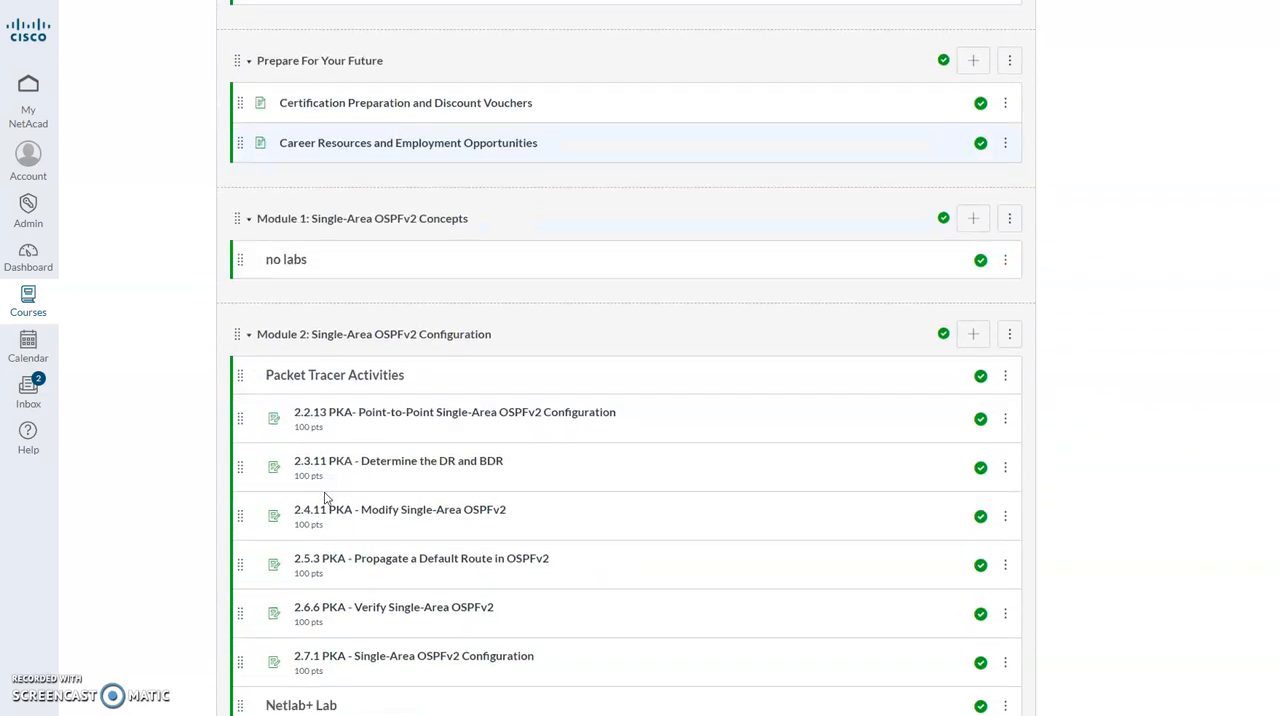
Open the 2.2.13 PKA assignment in Module 2 and try its link to curriculum page 2.2.13, closing the linked page.
click(398, 420)
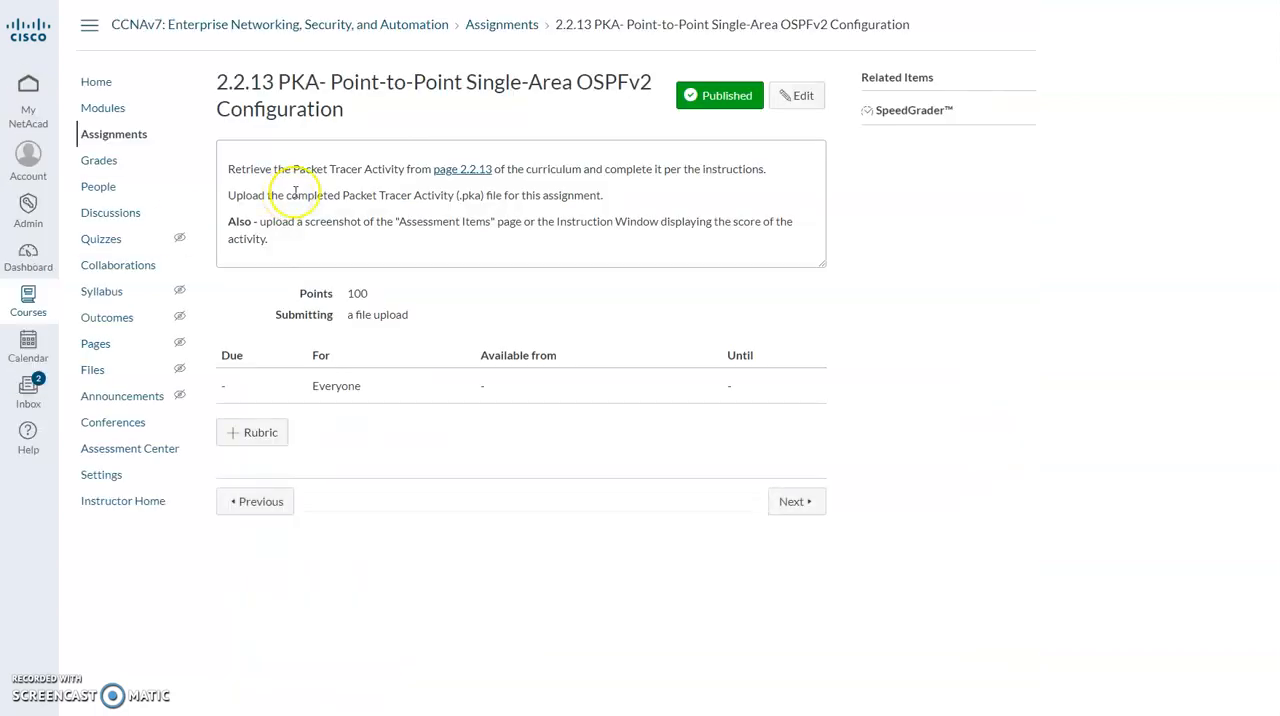
click(116, 112)
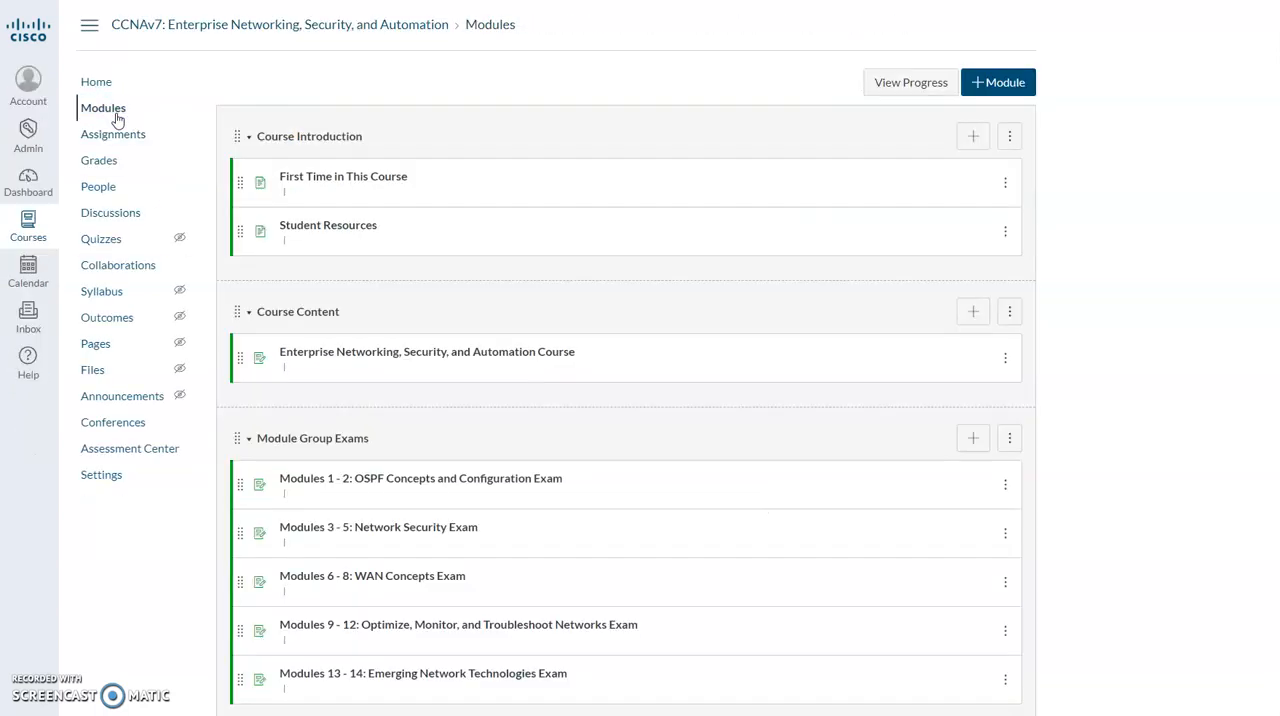
scroll(443, 214, down, 10)
scroll(443, 214, down, 4)
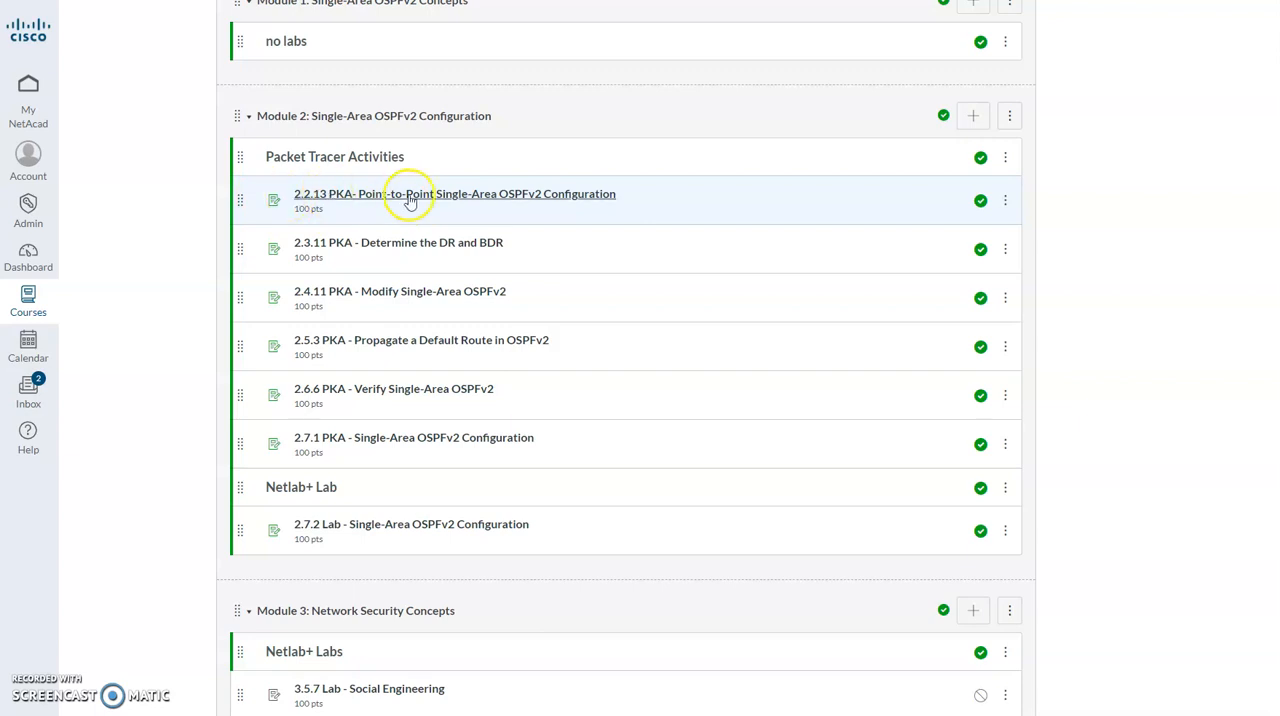
click(410, 199)
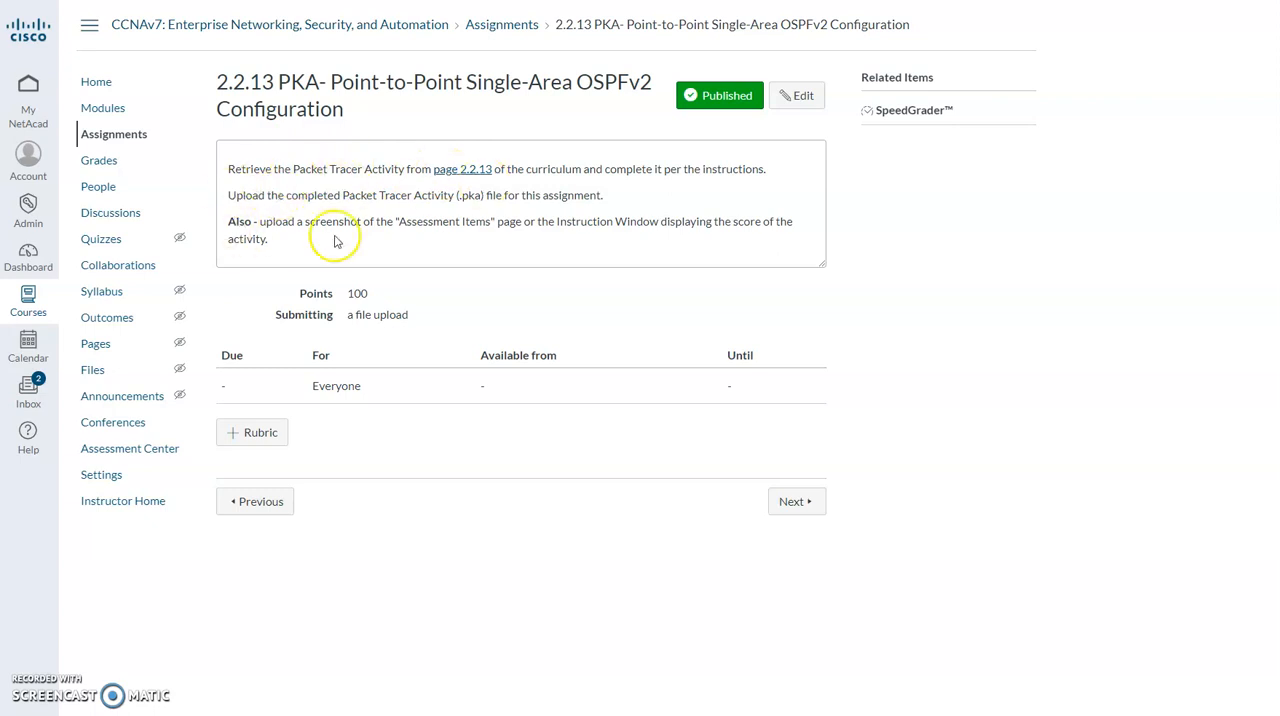
click(477, 172)
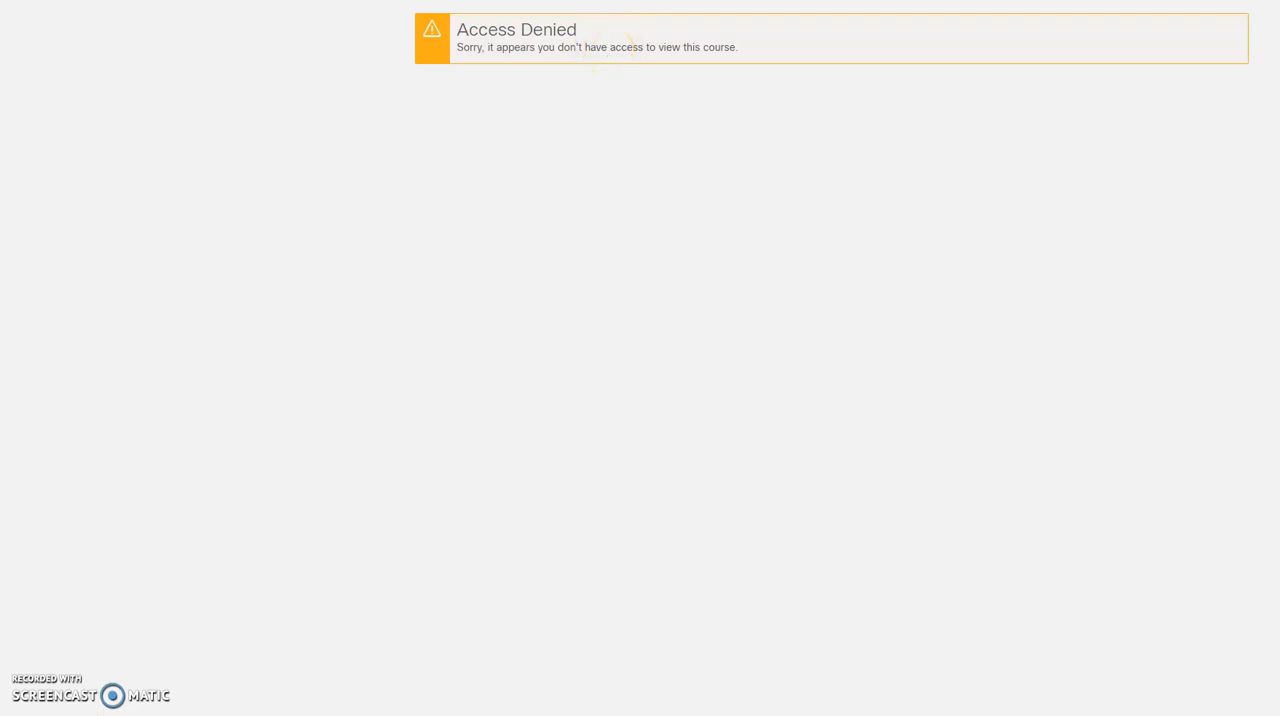
key(ctrl+w)
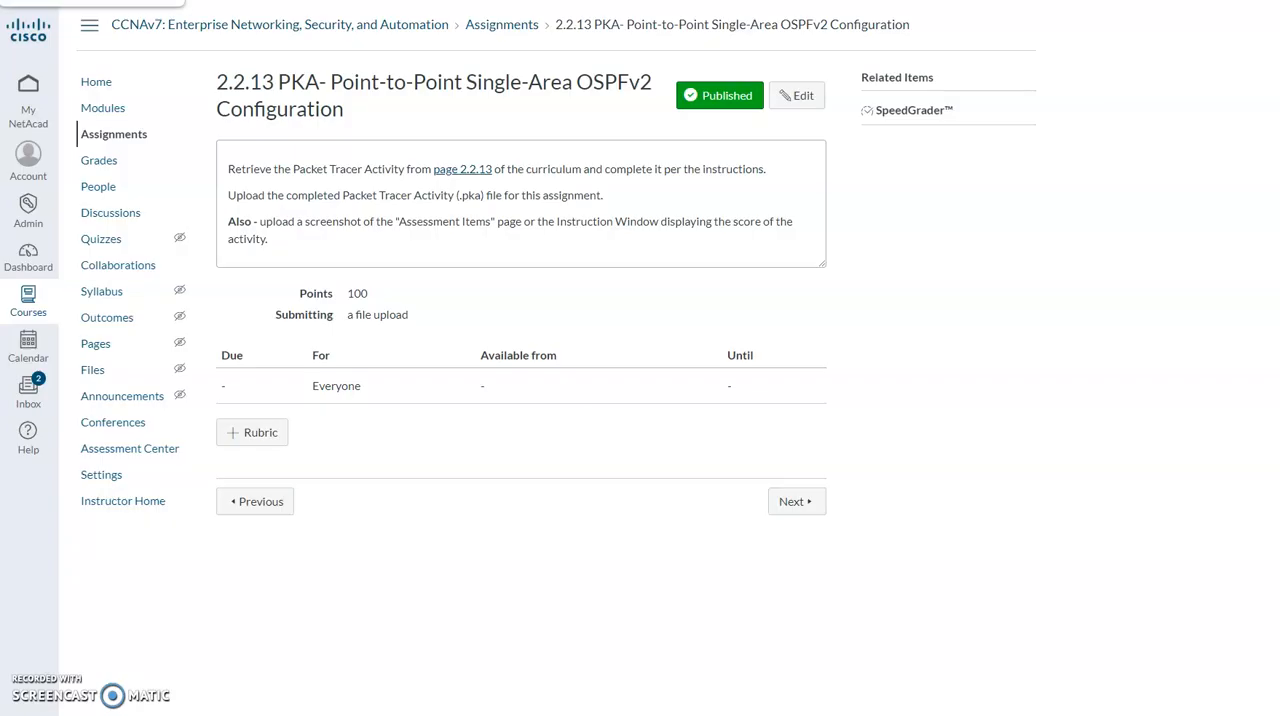
Launch the Enterprise Networking, Security, and Automation Course from Course Content in a new window, close it and return to the modules list.
click(98, 83)
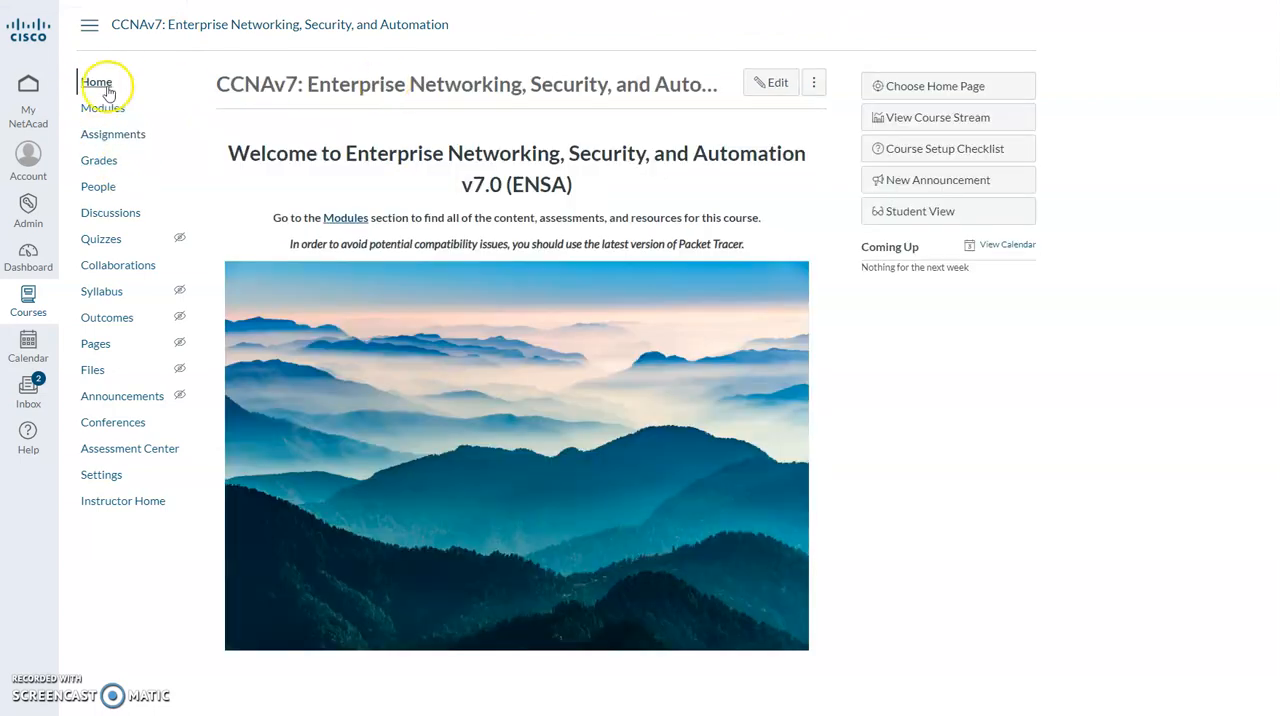
click(104, 109)
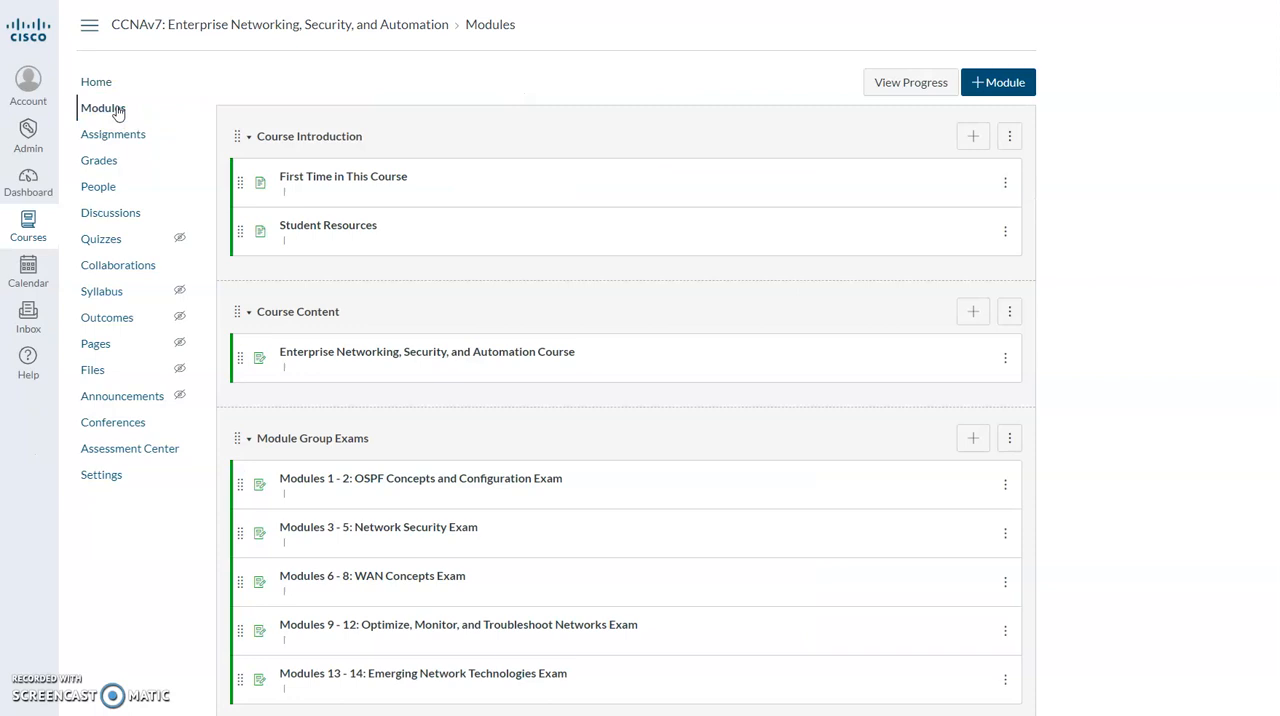
click(410, 341)
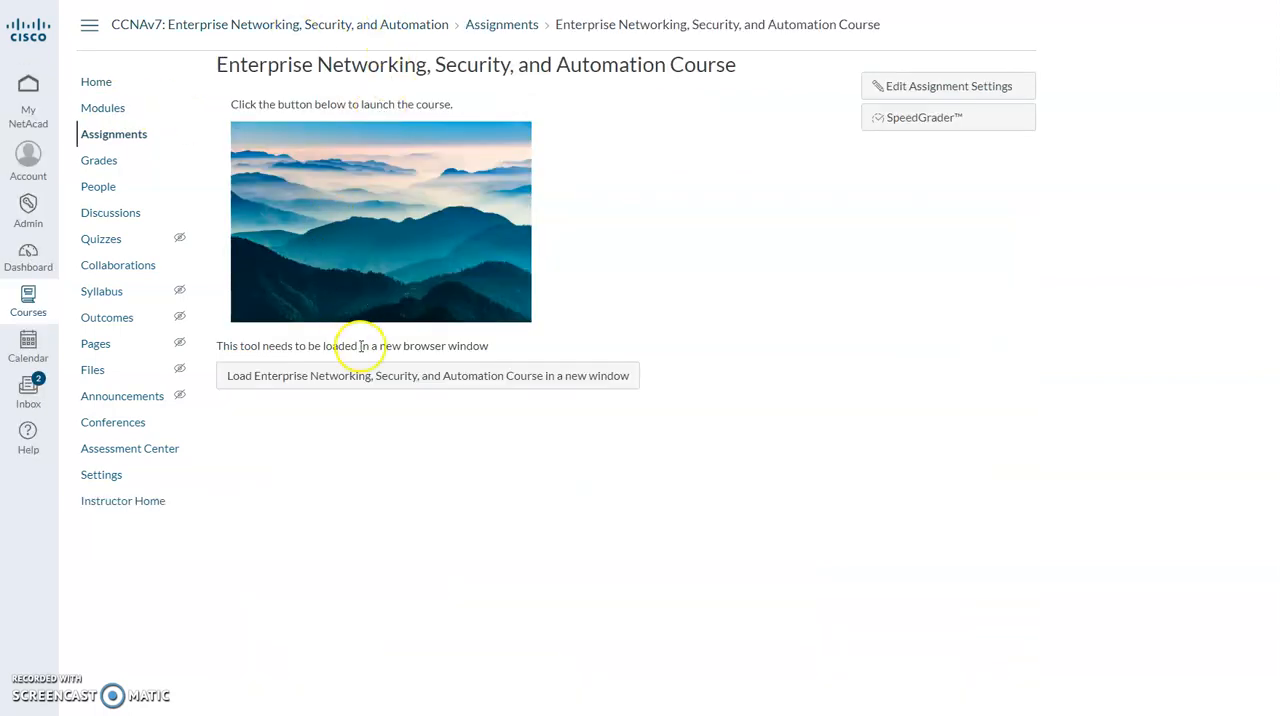
click(374, 377)
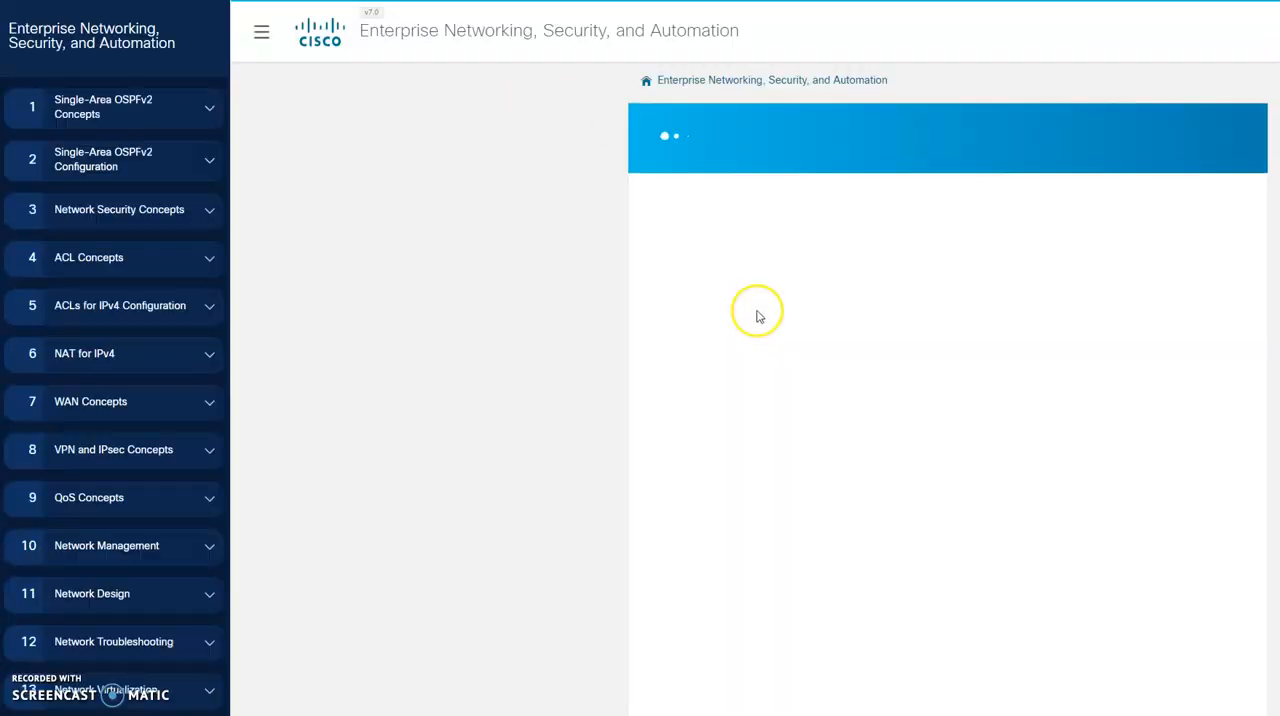
click(160, 1)
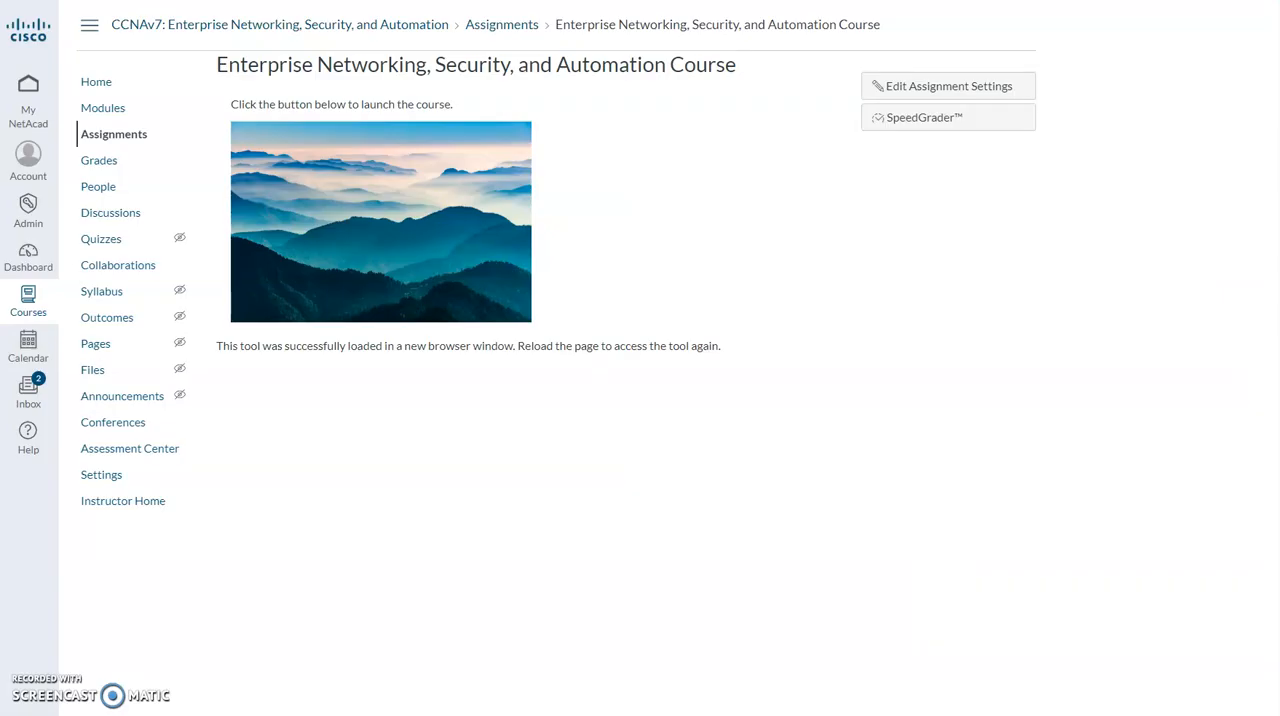
click(114, 112)
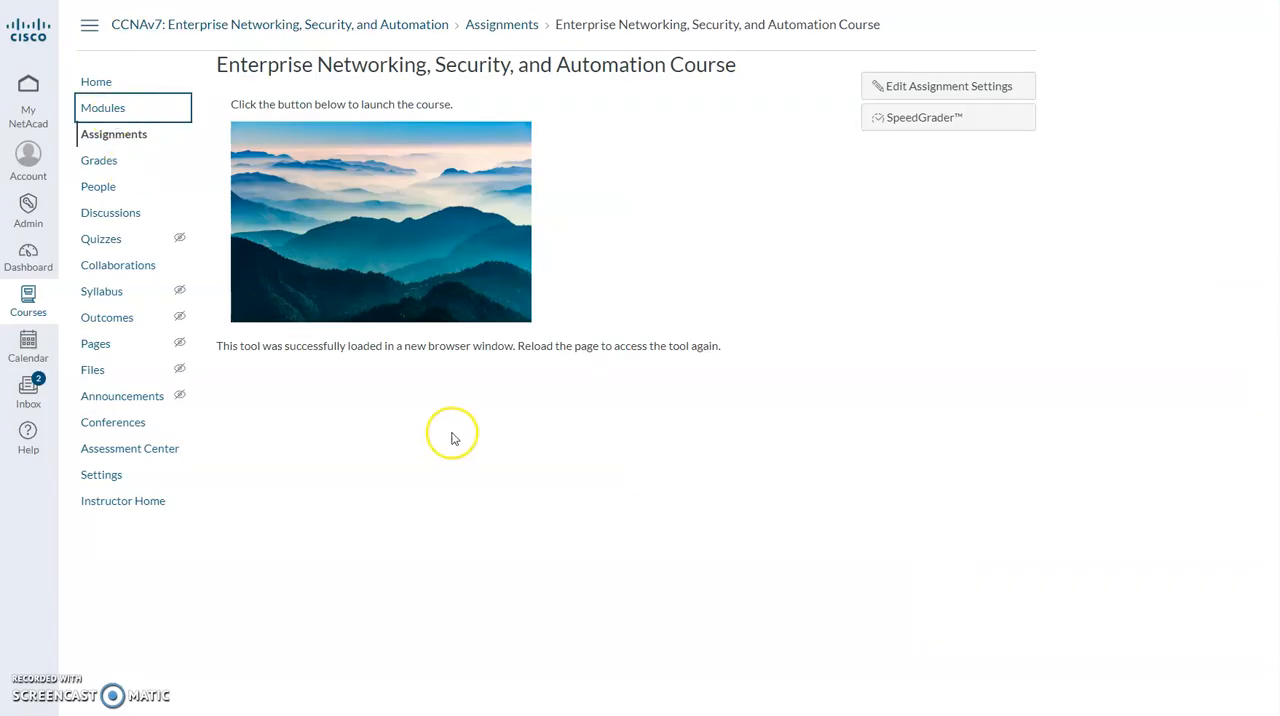
Open the 2.2.13 PKA assignment in Module 2 again and follow its link to curriculum page 2.2.13.
scroll(457, 386, down, 3)
scroll(457, 386, down, 12)
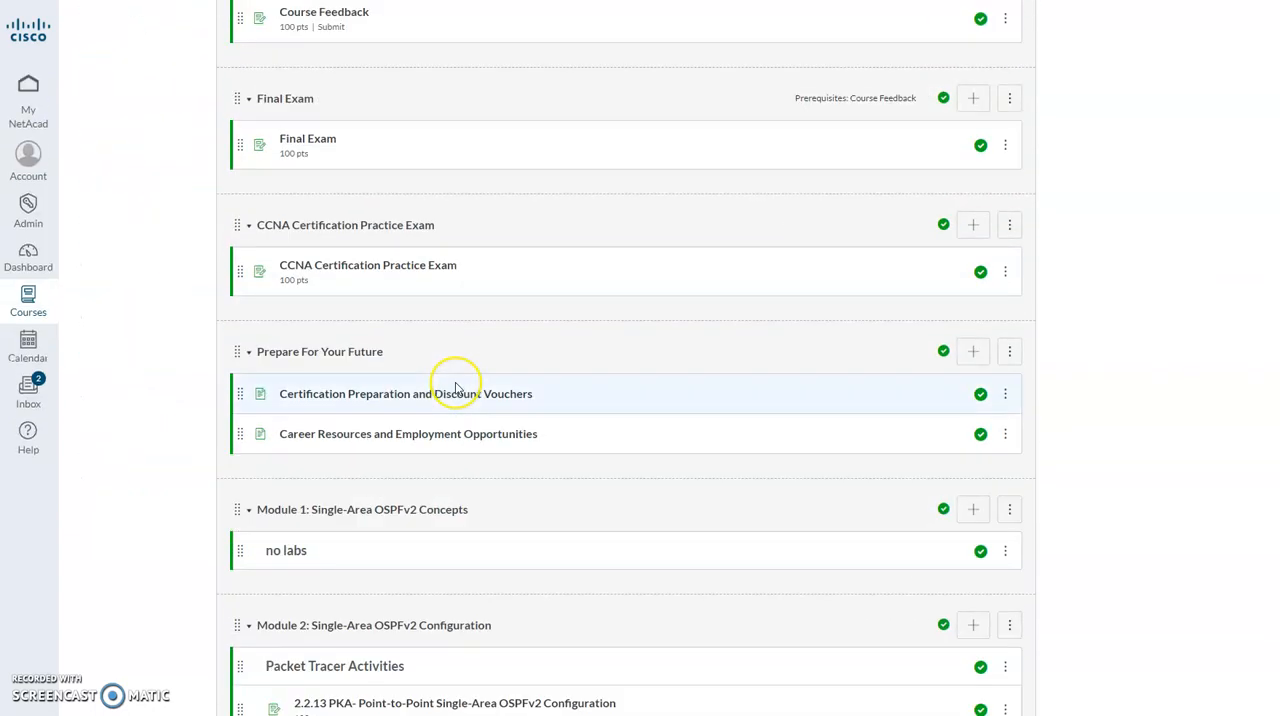
click(417, 122)
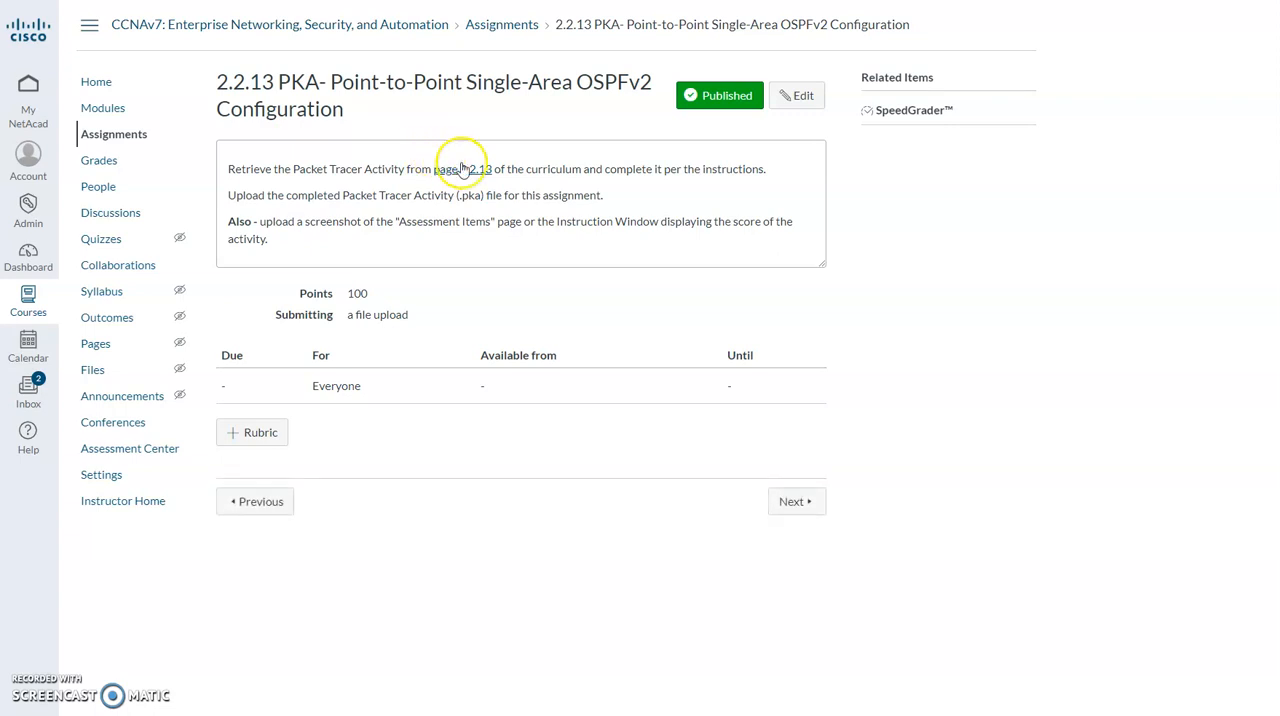
click(462, 168)
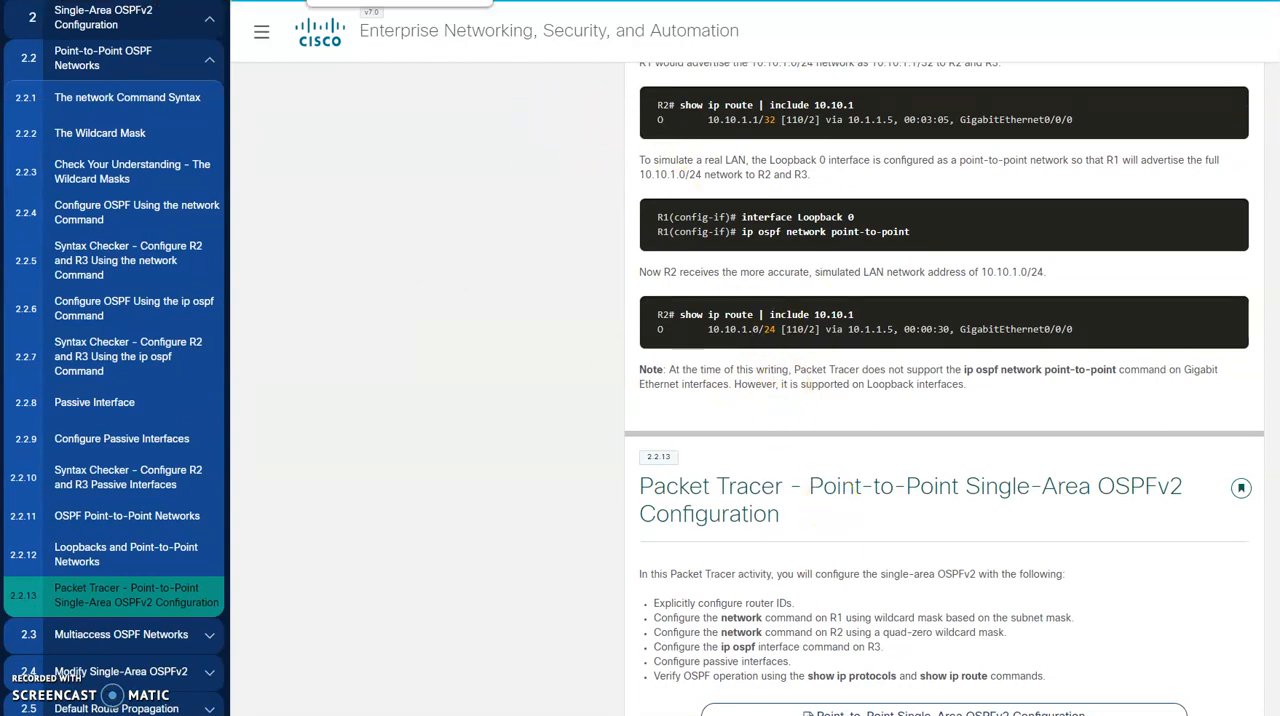
Compare the course introduction page with the linked curriculum page 2.2.13, and return to the modules list.
click(372, 1)
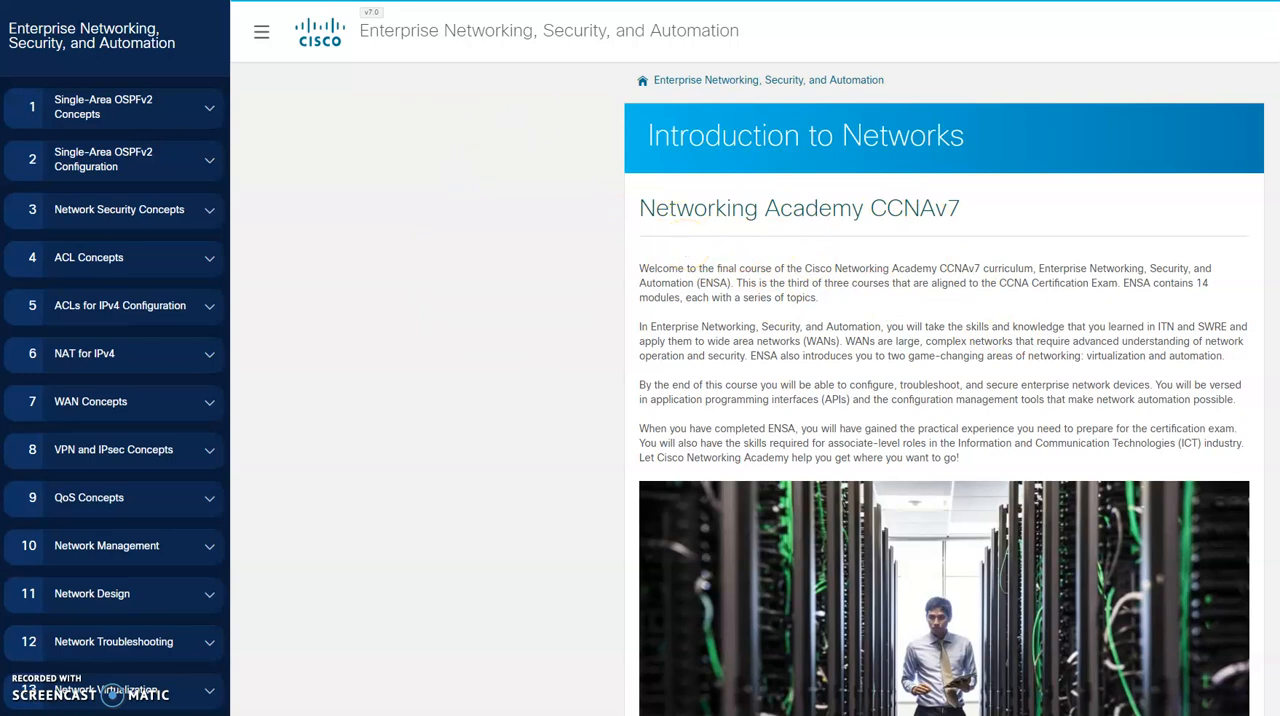
click(262, 1)
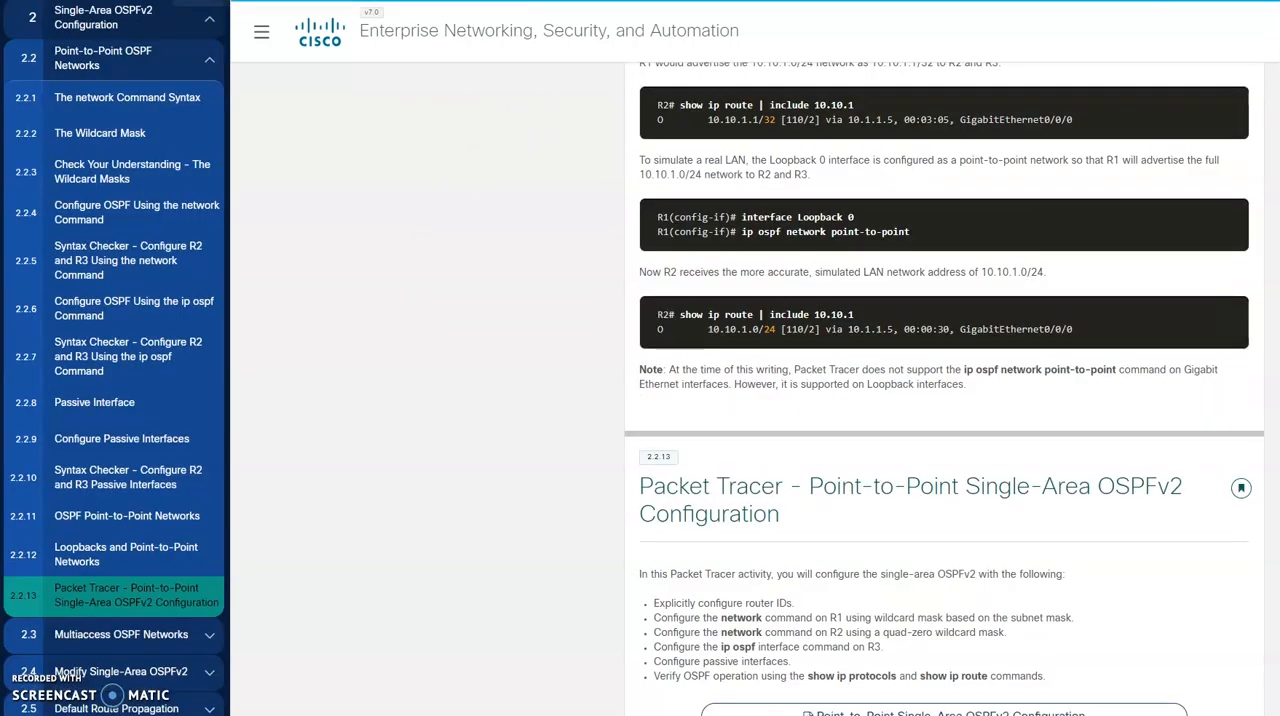
click(92, 1)
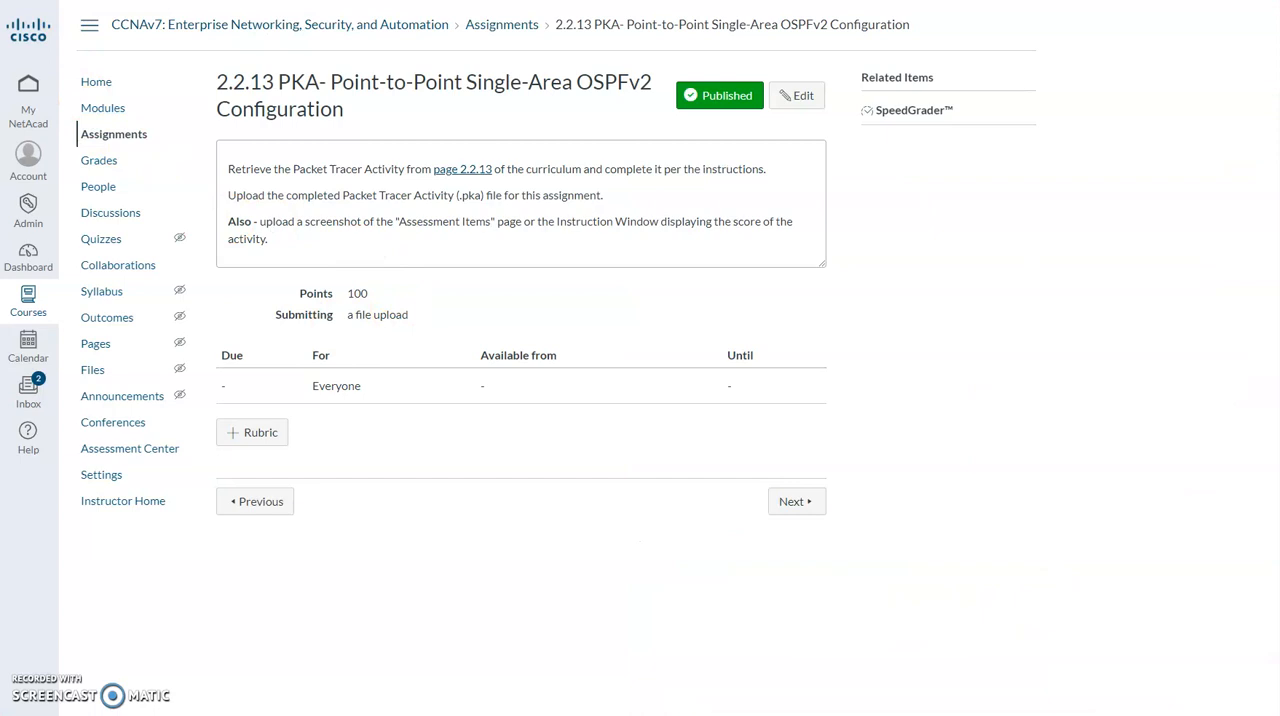
click(397, 3)
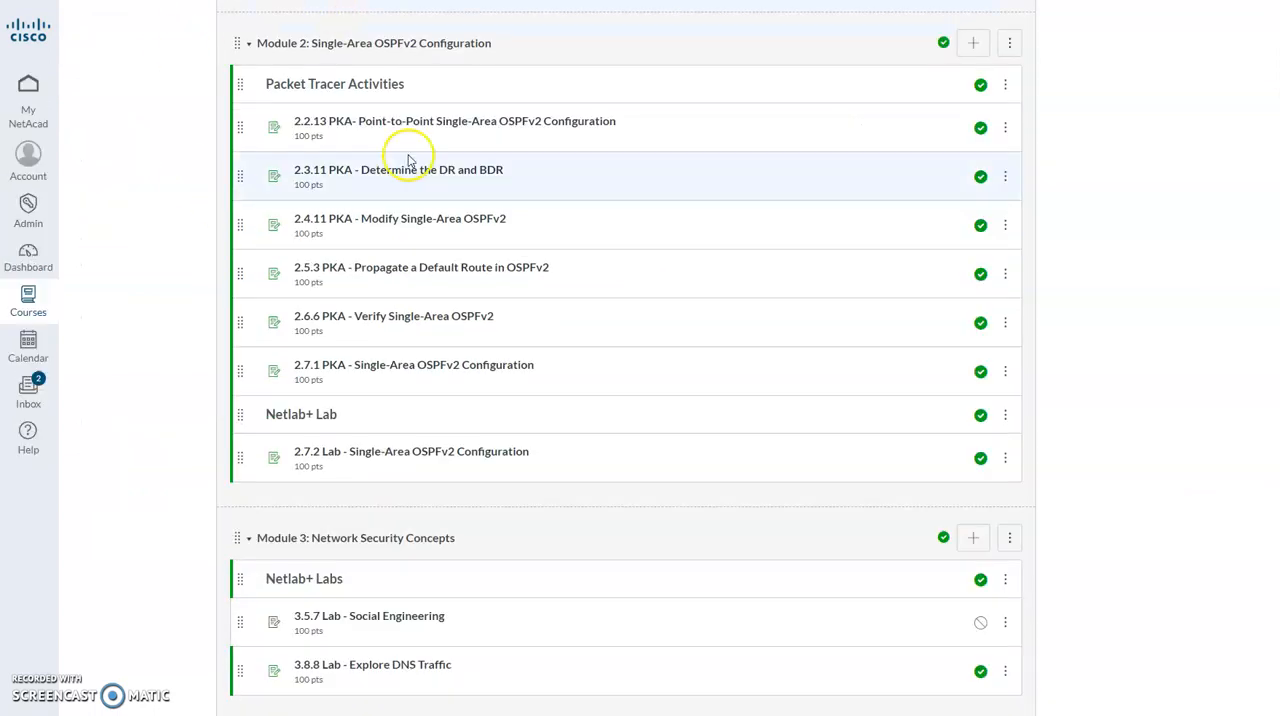
Open the 2.6.6 PKA assignment in Module 2, check its linked curriculum page, and return to the course home page.
click(443, 322)
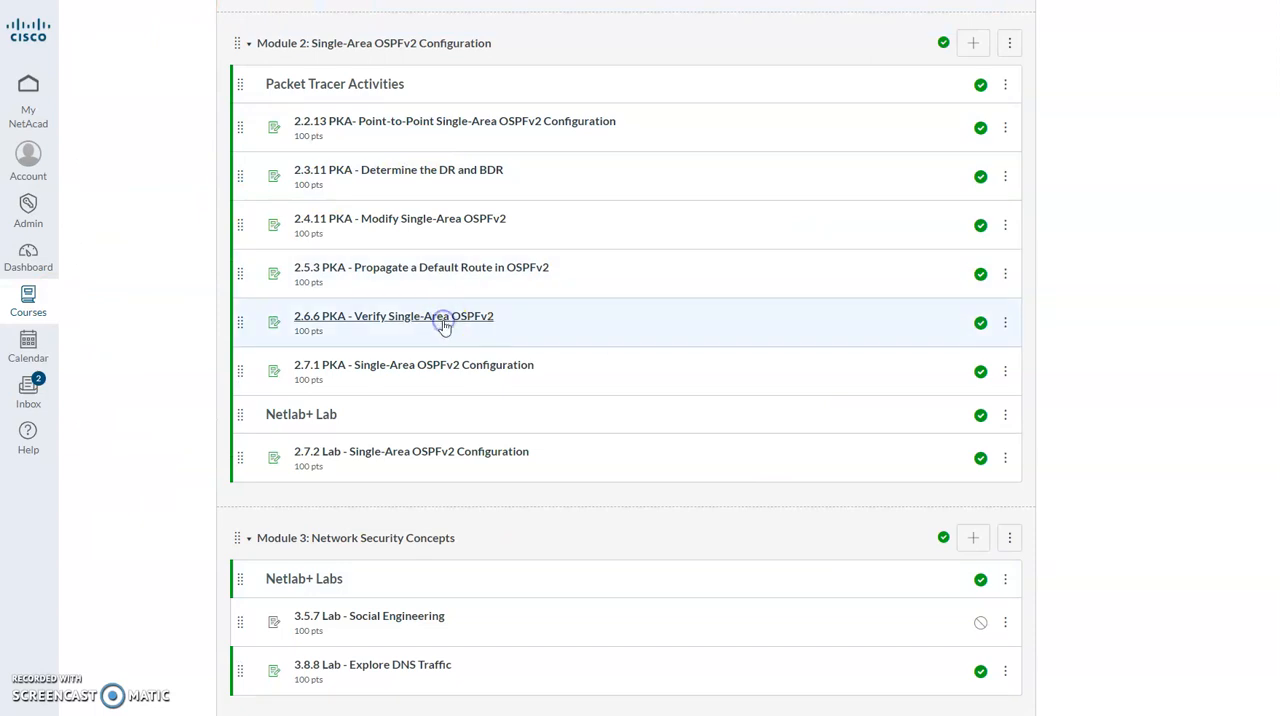
click(461, 149)
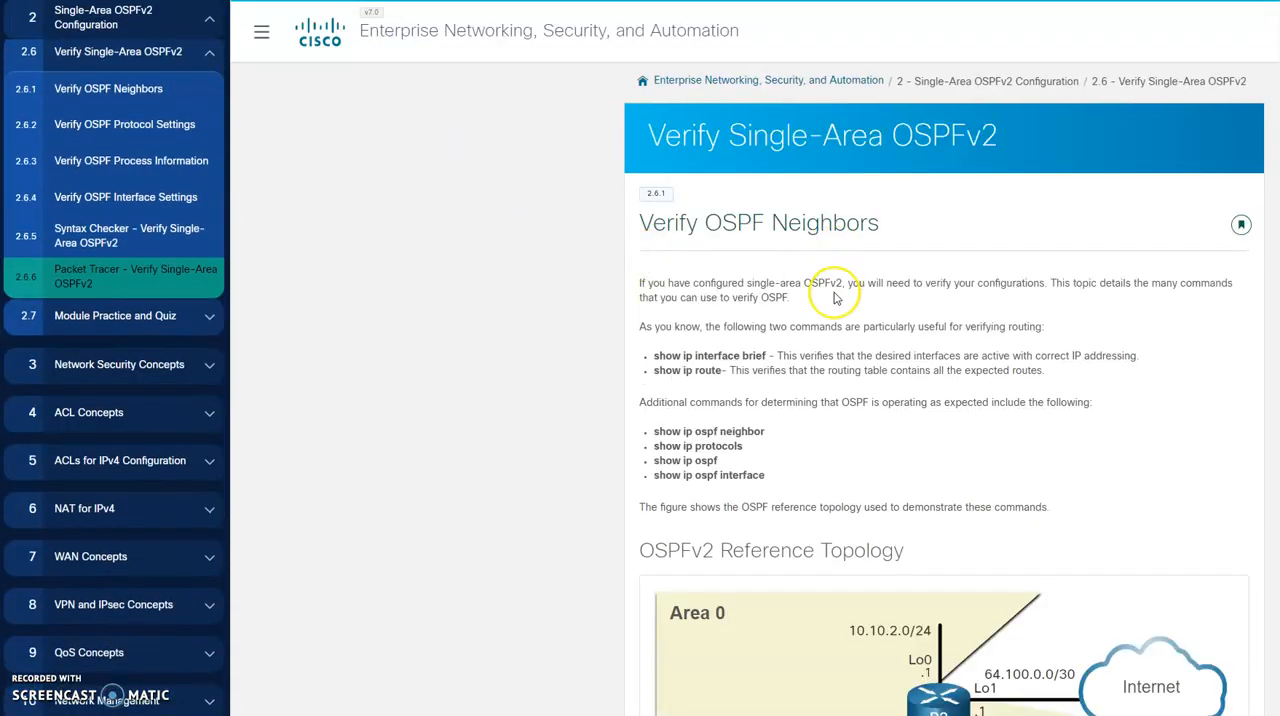
scroll(836, 300, down, 5)
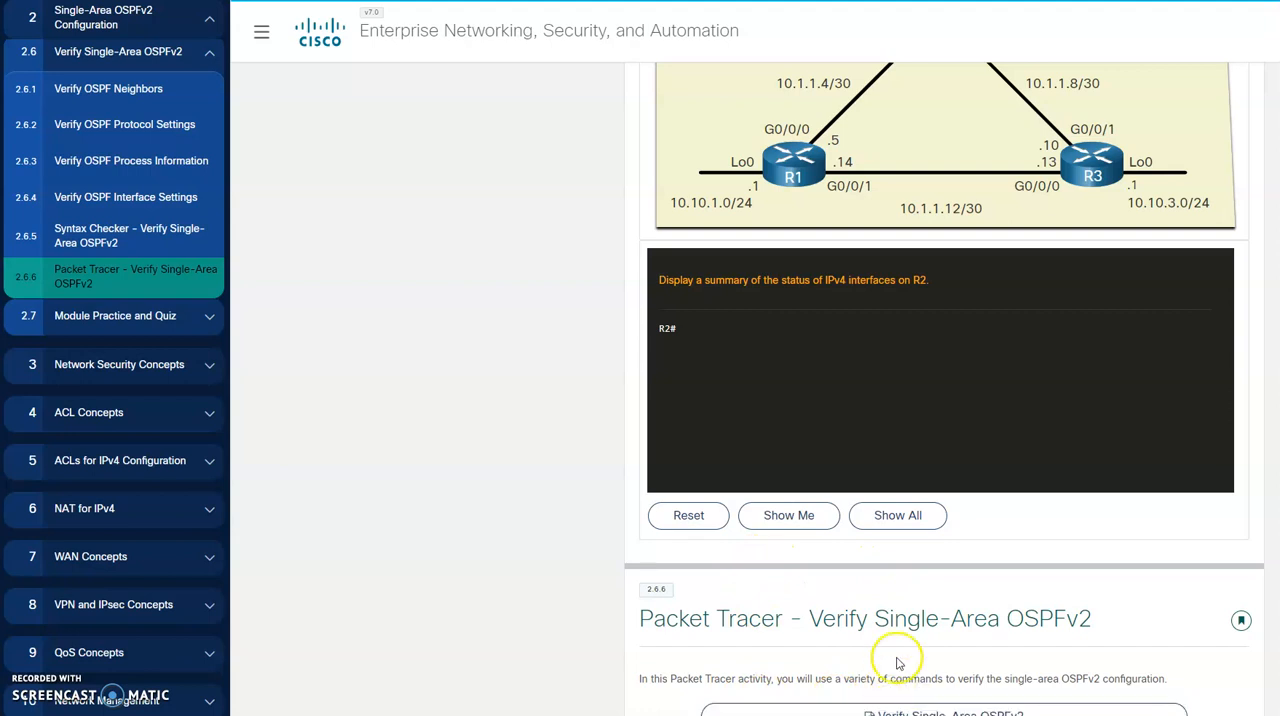
scroll(390, 277, up, 10)
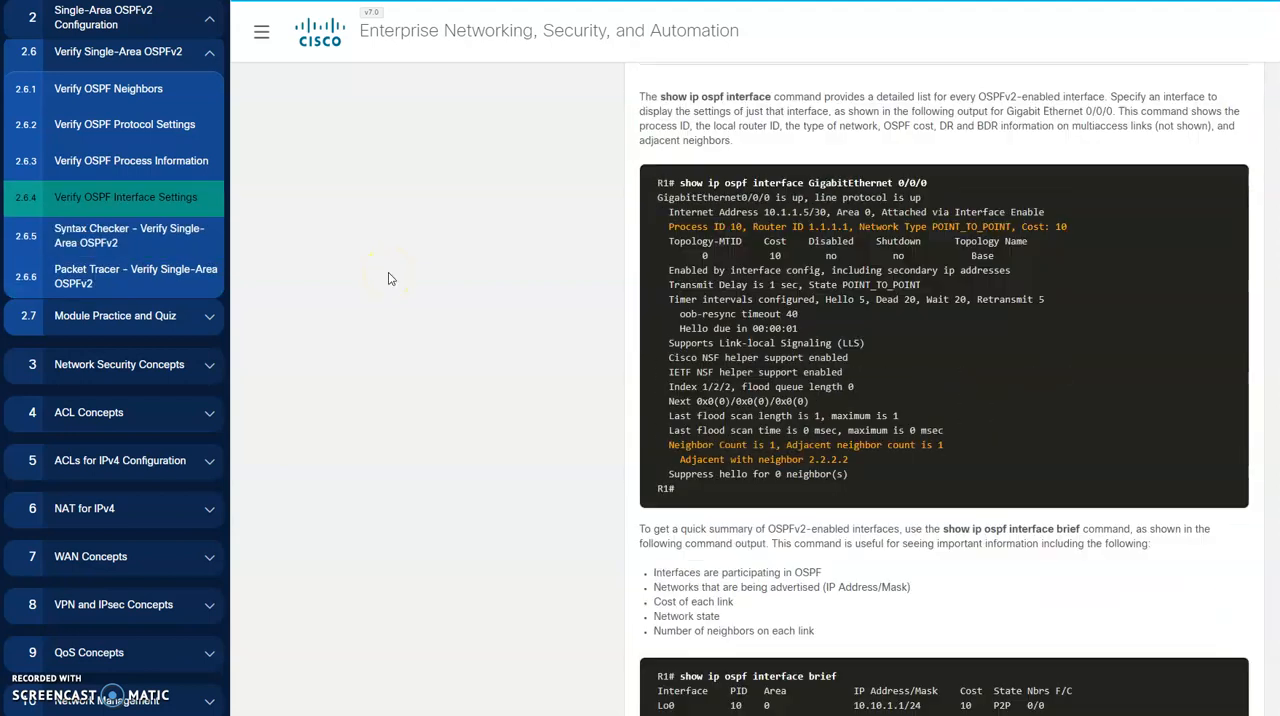
click(90, 1)
click(96, 83)
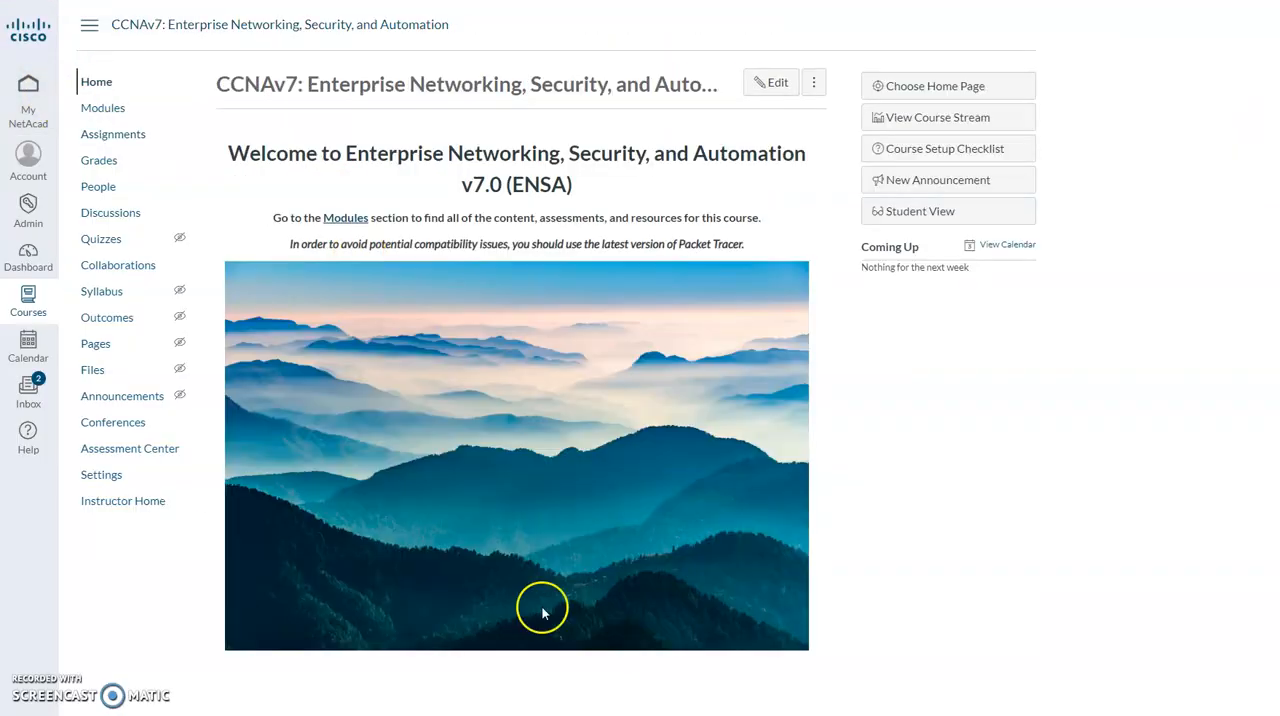